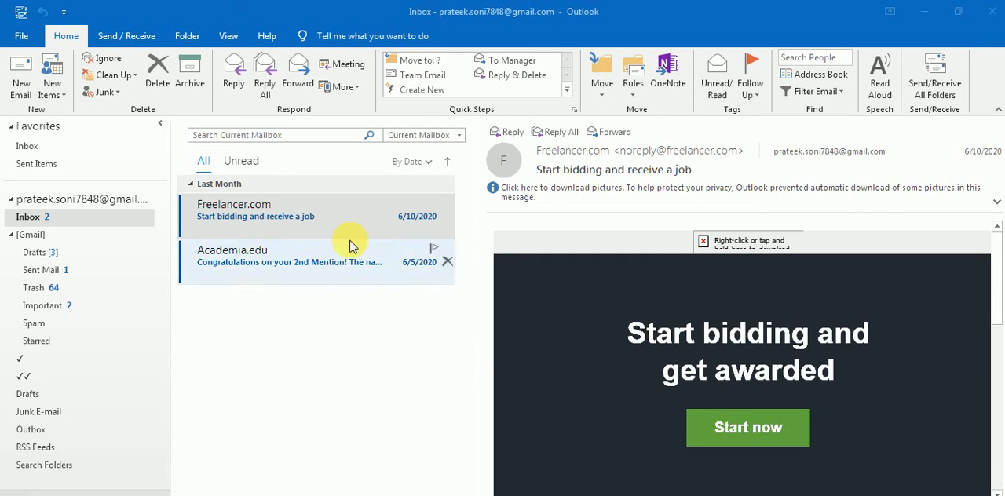
# Read through the Freelancer.com message "Start bidding and receive a job" down to its footer links.
pyautogui.click(336, 264)
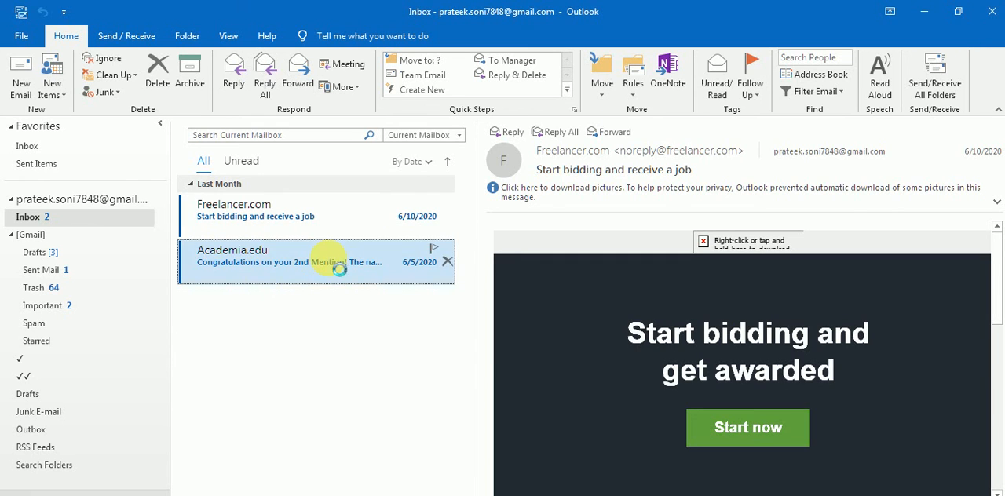
pyautogui.click(334, 217)
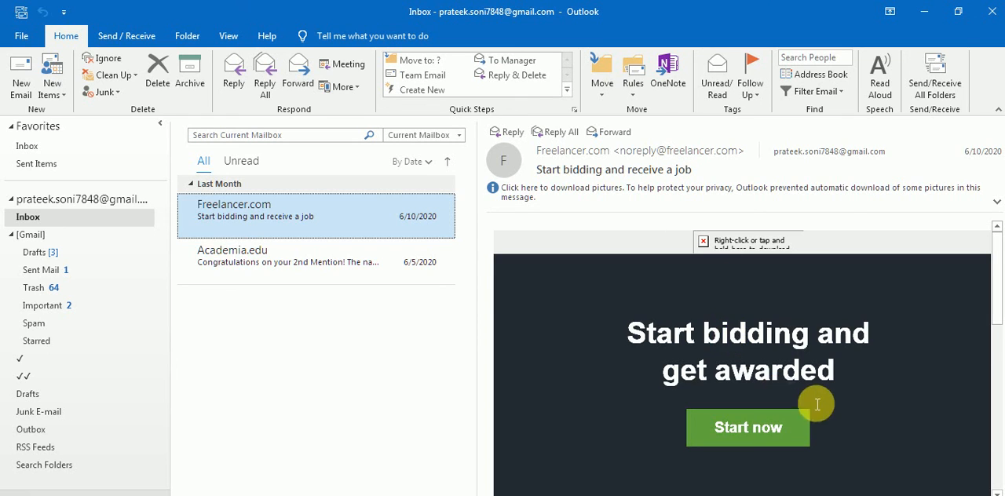
pyautogui.moveTo(991, 311); pyautogui.dragTo(998, 477)
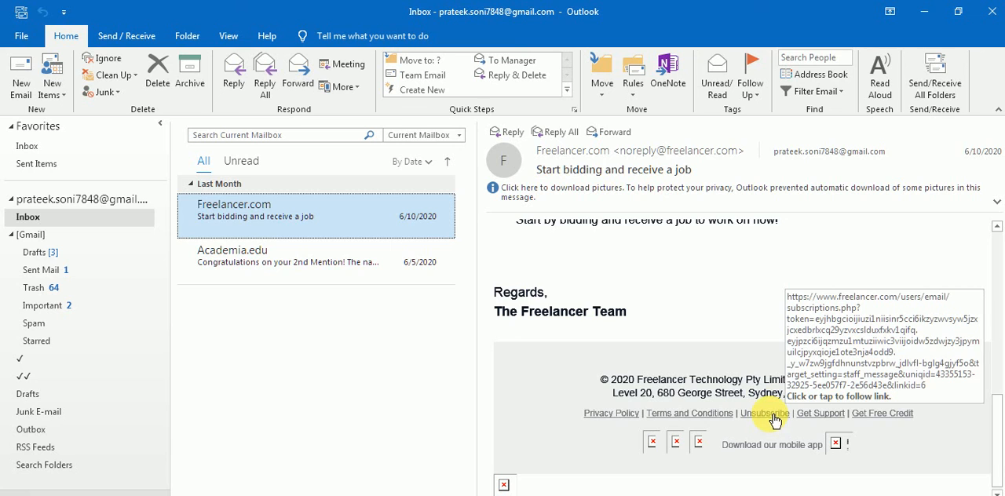
pyautogui.moveTo(999, 467); pyautogui.dragTo(982, 267)
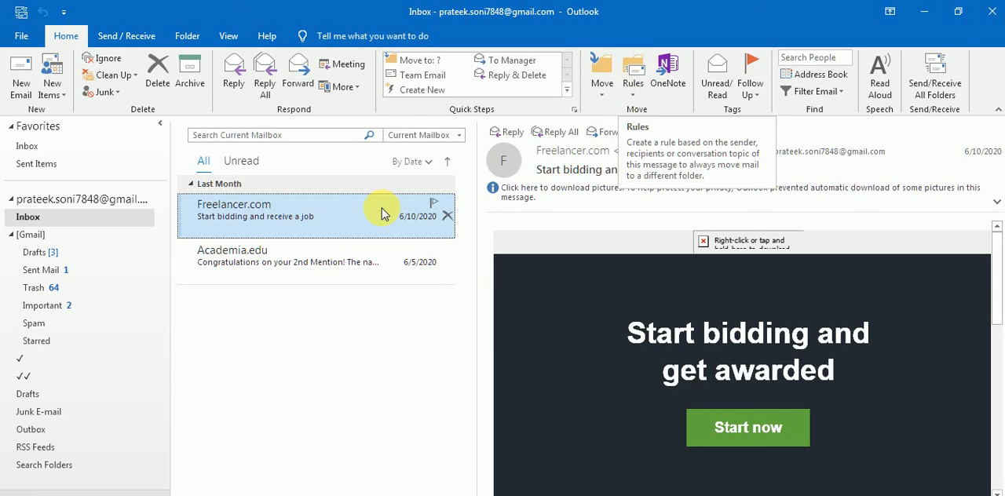
# Start a new rule from the Freelancer.com message, with the sender and the account's own recipient address as conditions.
pyautogui.click(306, 220)
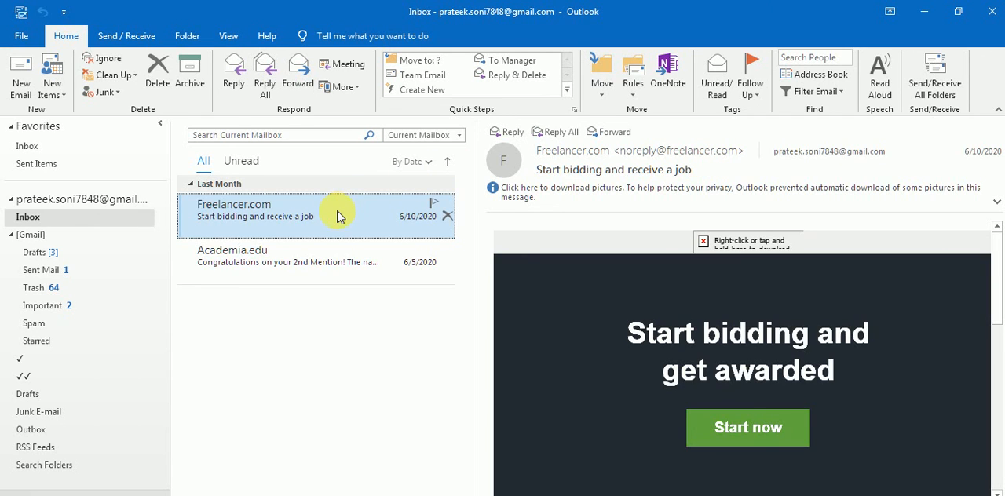
pyautogui.click(636, 92)
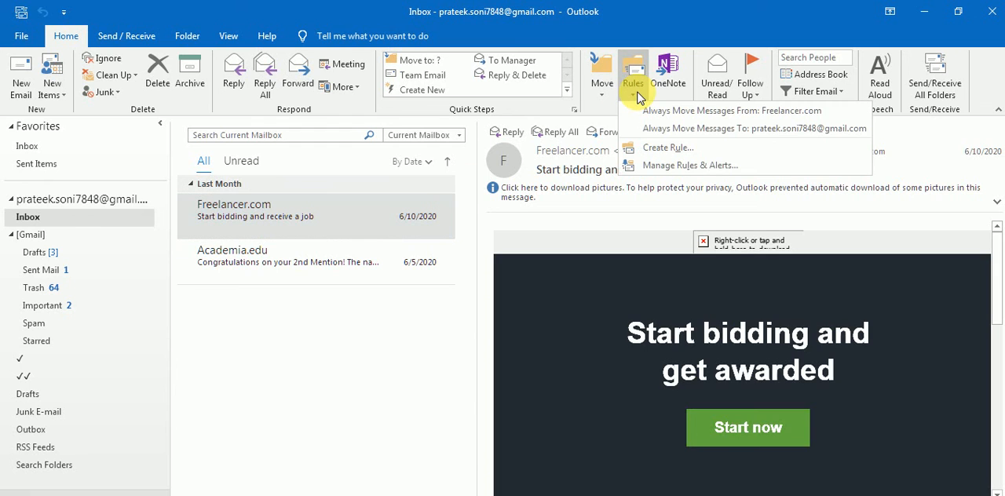
pyautogui.click(664, 148)
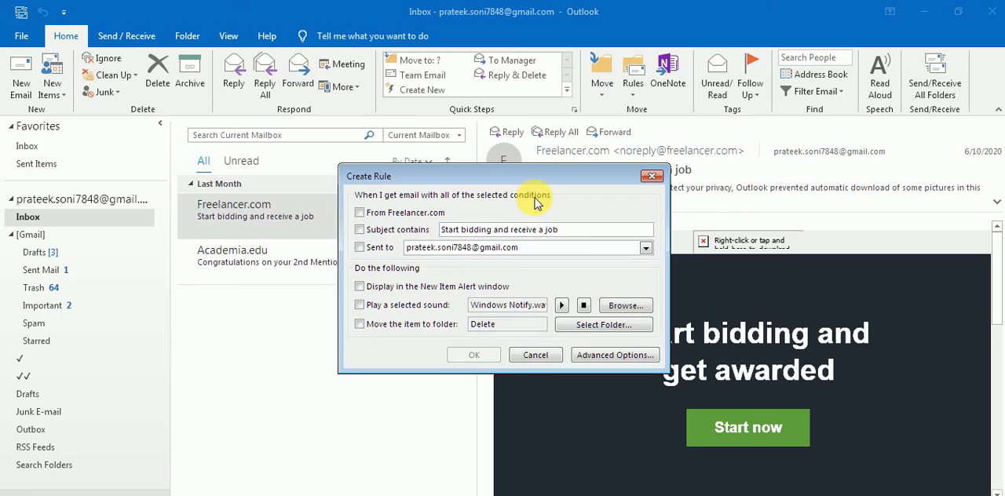
pyautogui.click(359, 213)
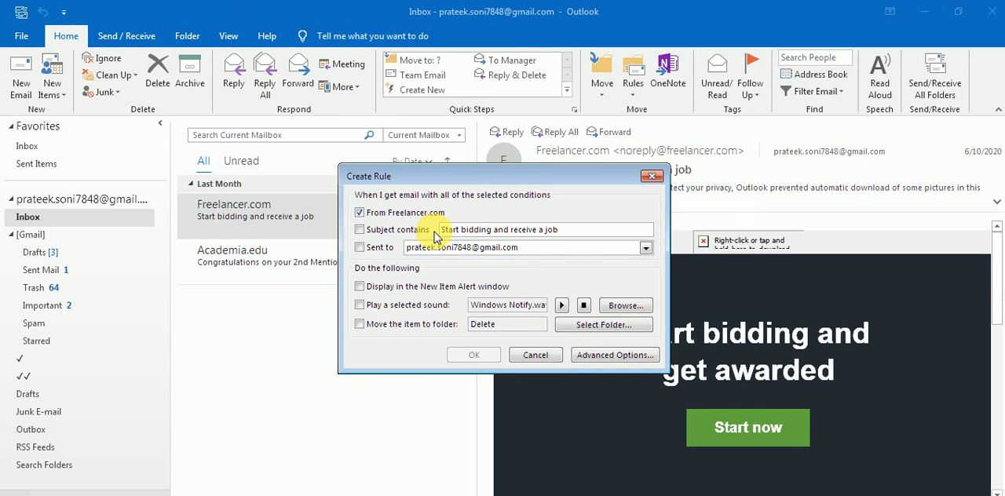
pyautogui.click(358, 250)
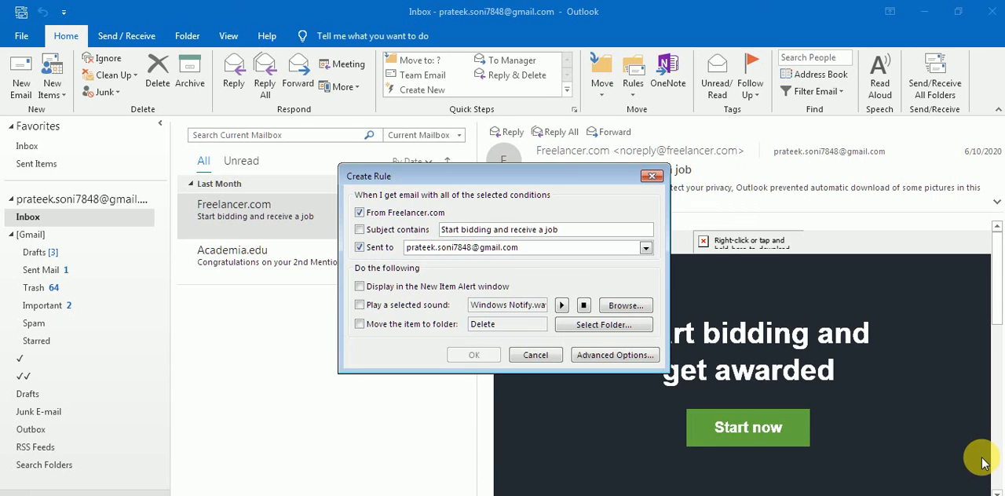
# Set the rule to display a New Item Alert, play the Windows Notify sound and move the item to the Delete folder.
pyautogui.click(359, 287)
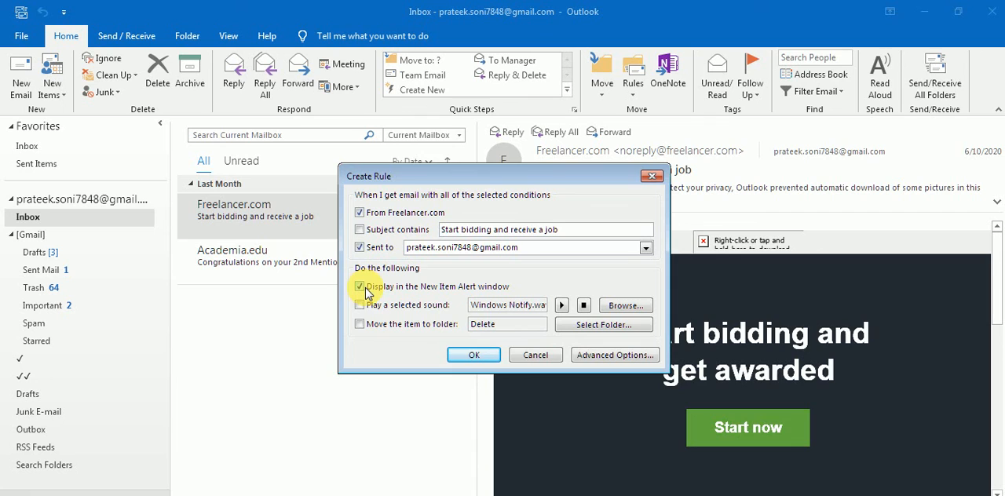
pyautogui.click(360, 306)
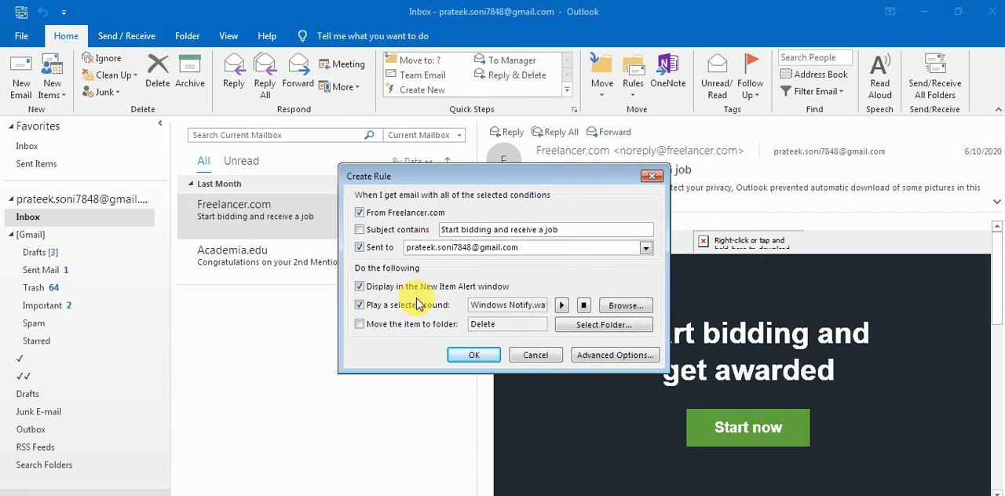
pyautogui.click(630, 312)
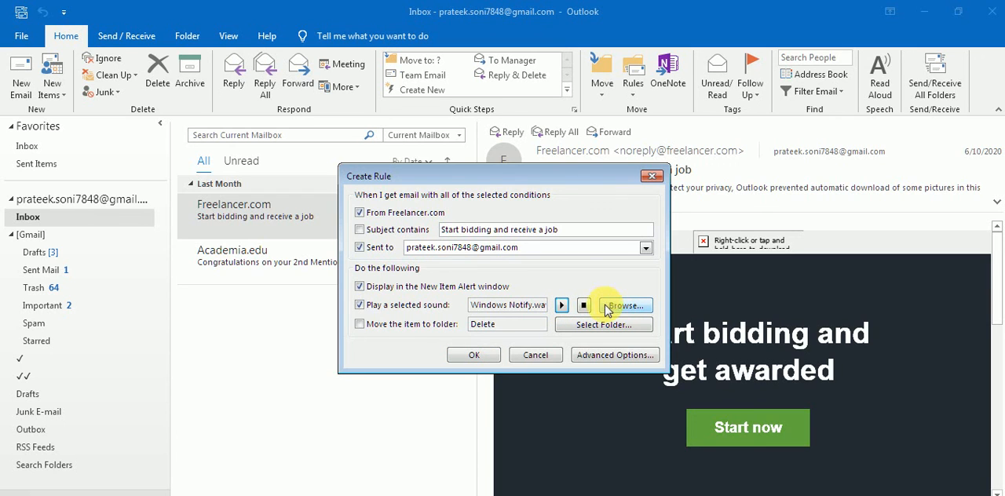
pyautogui.click(561, 305)
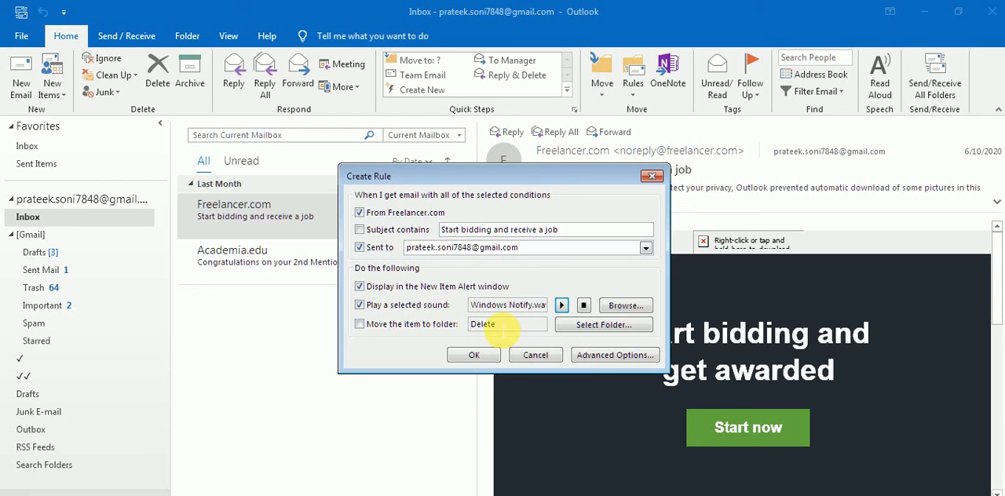
pyautogui.click(361, 325)
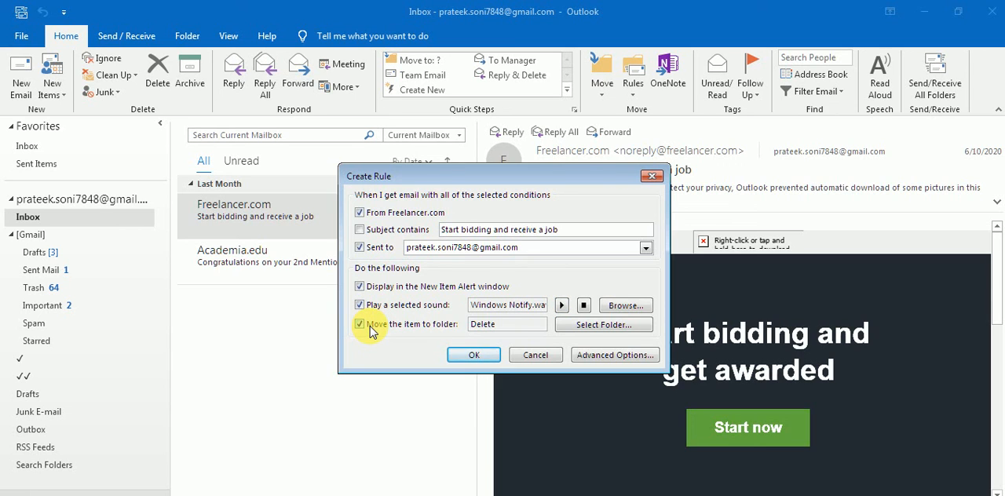
# Save the Freelancer.com rule and run it on the messages already in the current folder.
pyautogui.click(480, 355)
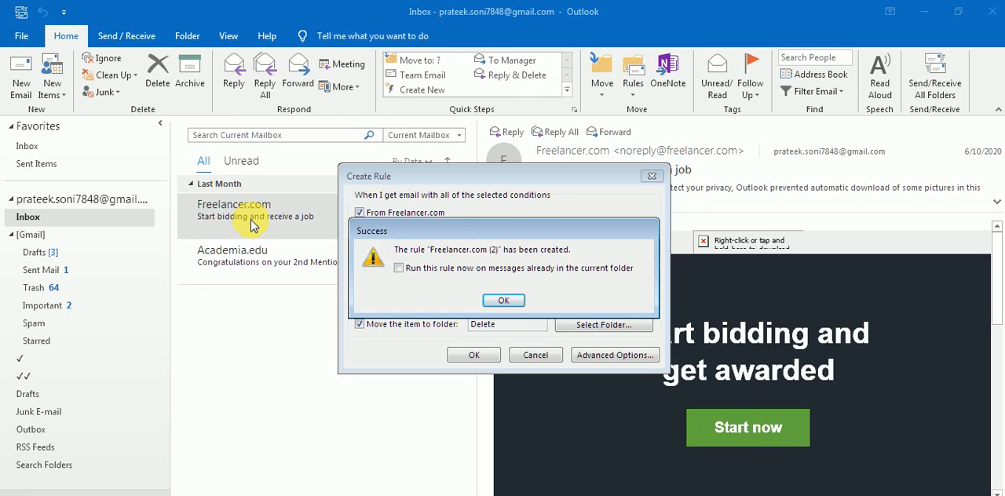
pyautogui.click(400, 269)
pyautogui.click(507, 301)
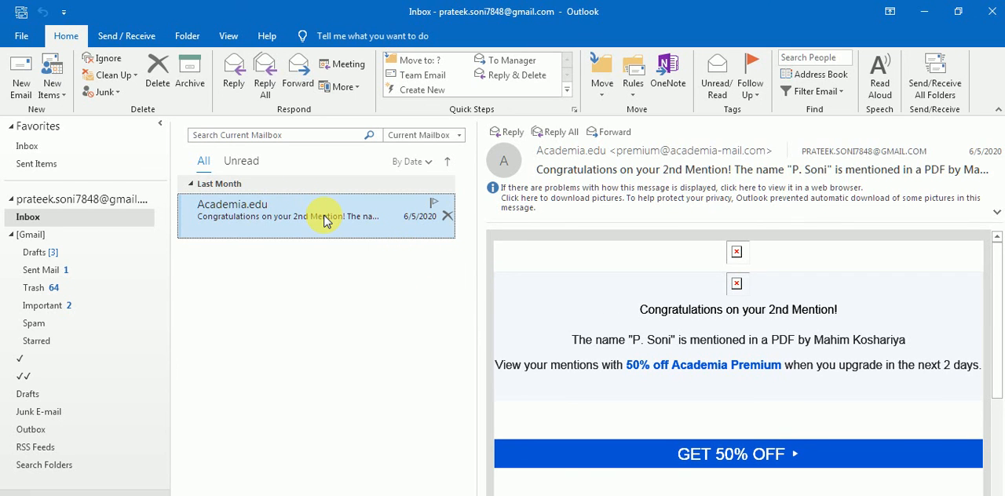
# Open the Delete subfolder in the second account's inbox and check for the moved Freelancer.com message.
pyautogui.click(639, 93)
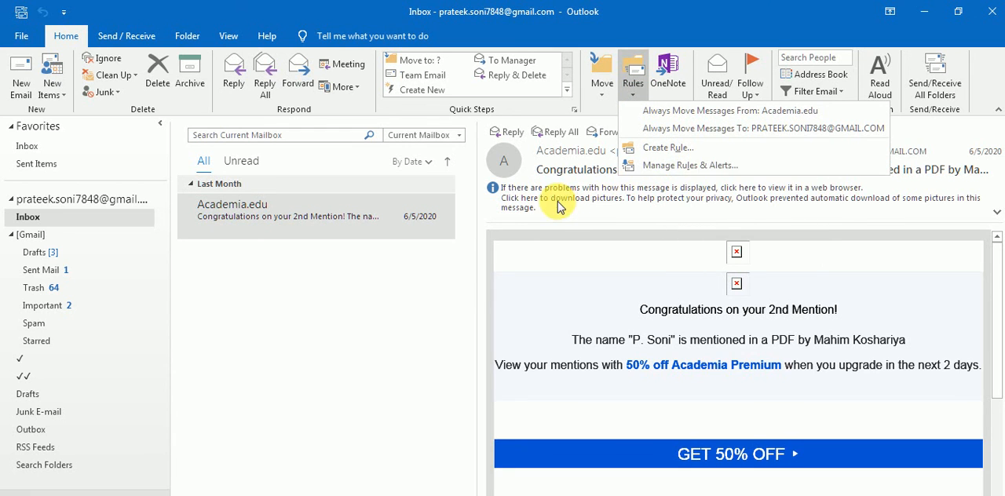
pyautogui.click(309, 274)
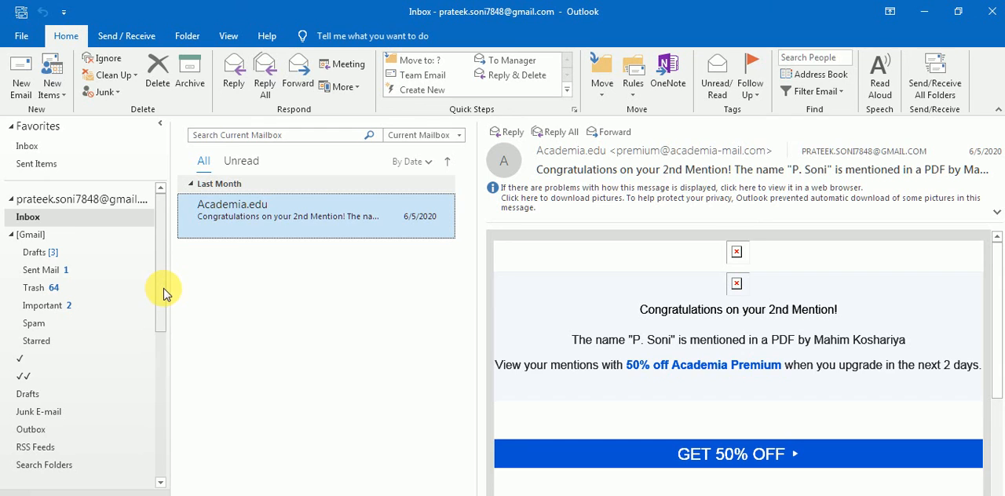
pyautogui.moveTo(165, 292); pyautogui.dragTo(152, 389)
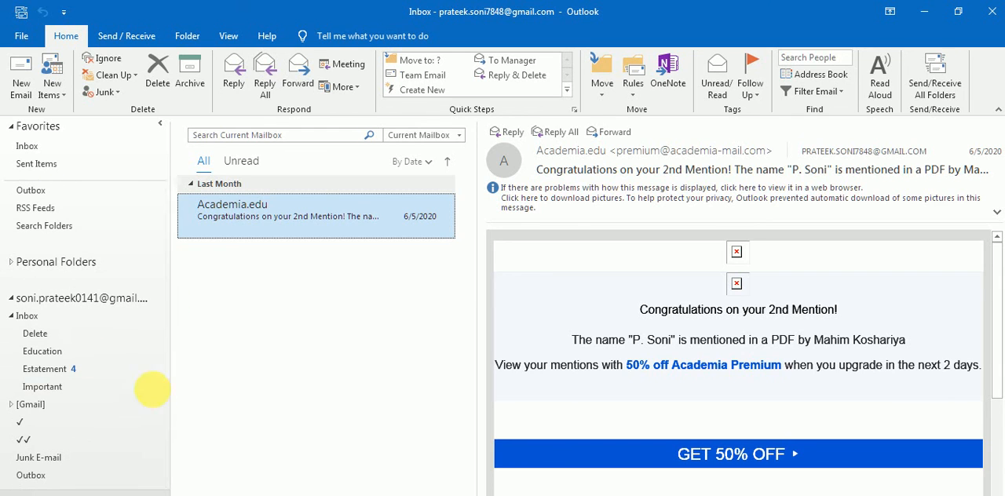
pyautogui.click(37, 334)
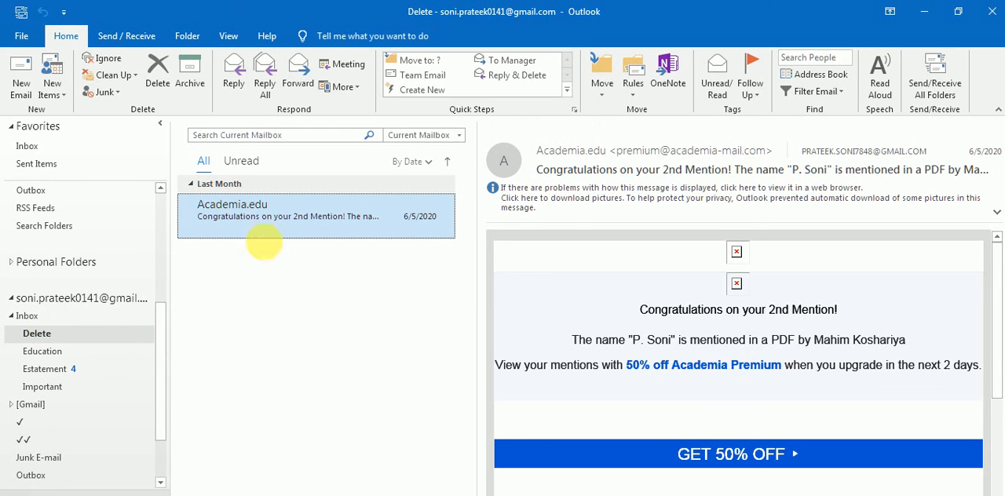
pyautogui.click(333, 212)
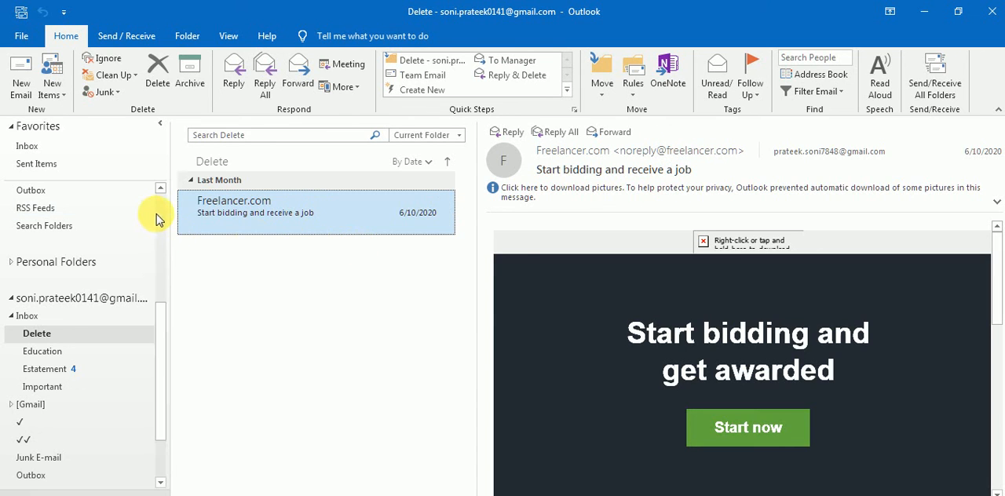
# In the first account's inbox, start a rule for the Academia.edu message, matching its sender and recipient address and displaying a New Item Alert.
pyautogui.scroll(5, 155, 218)
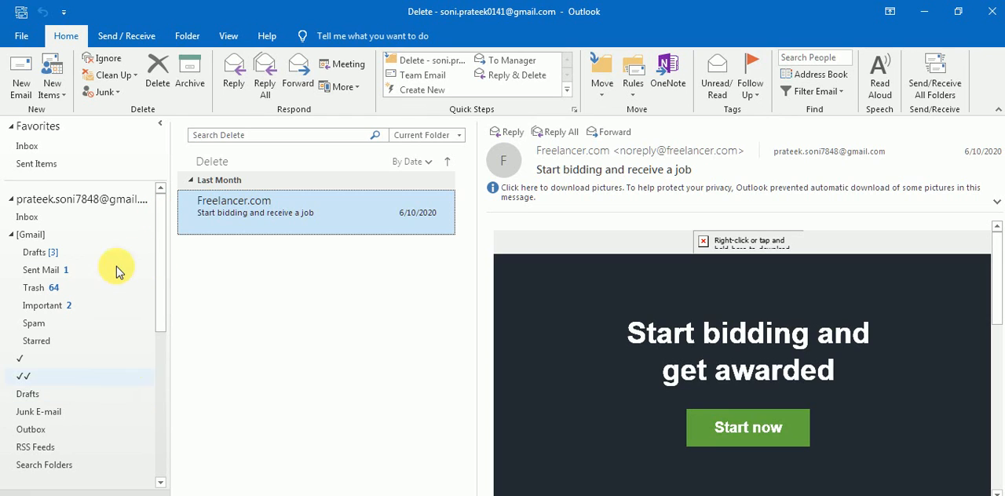
pyautogui.click(96, 218)
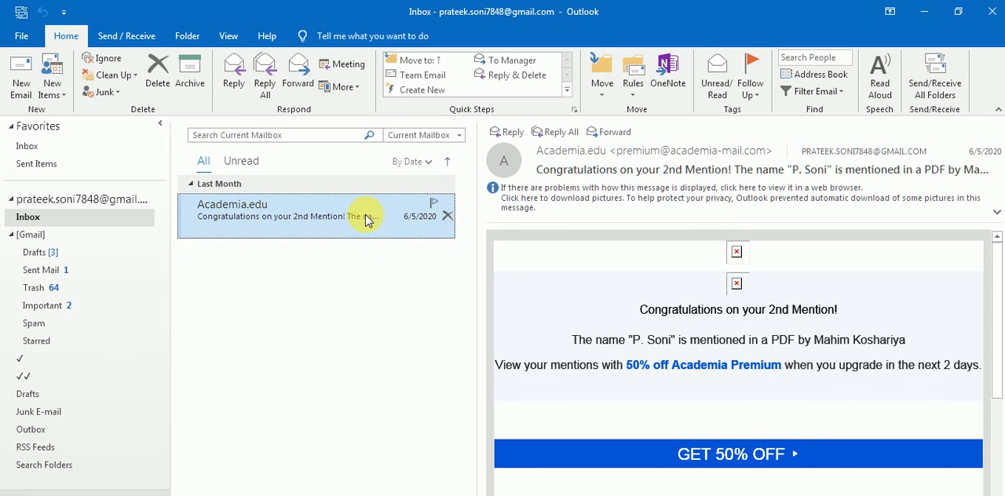
pyautogui.click(634, 93)
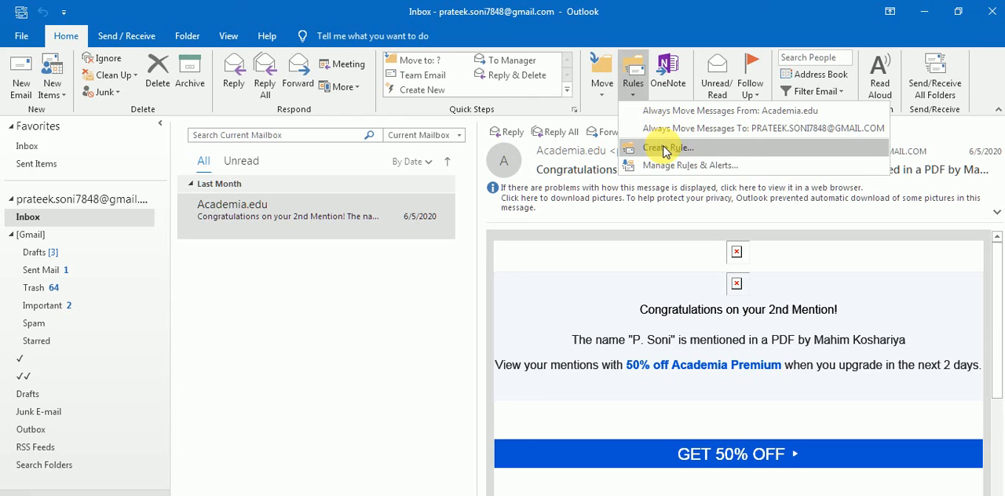
pyautogui.click(665, 149)
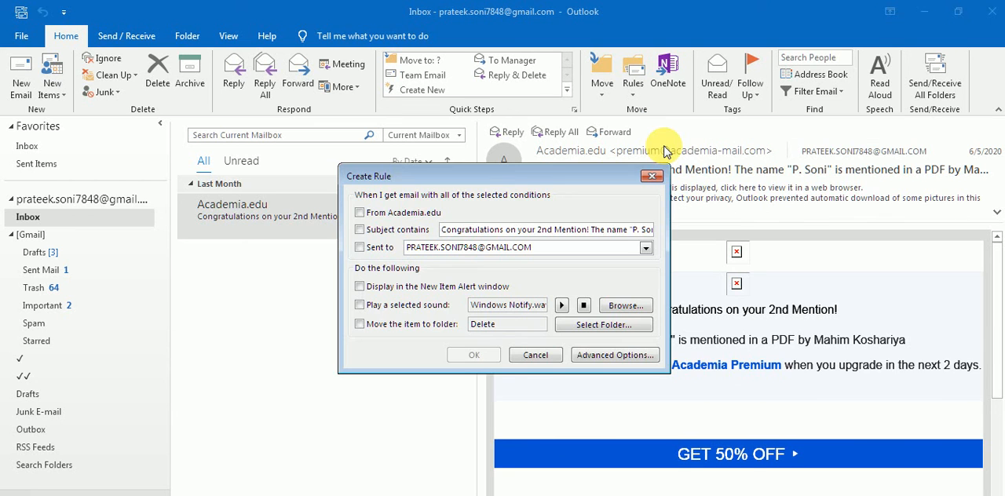
pyautogui.click(380, 216)
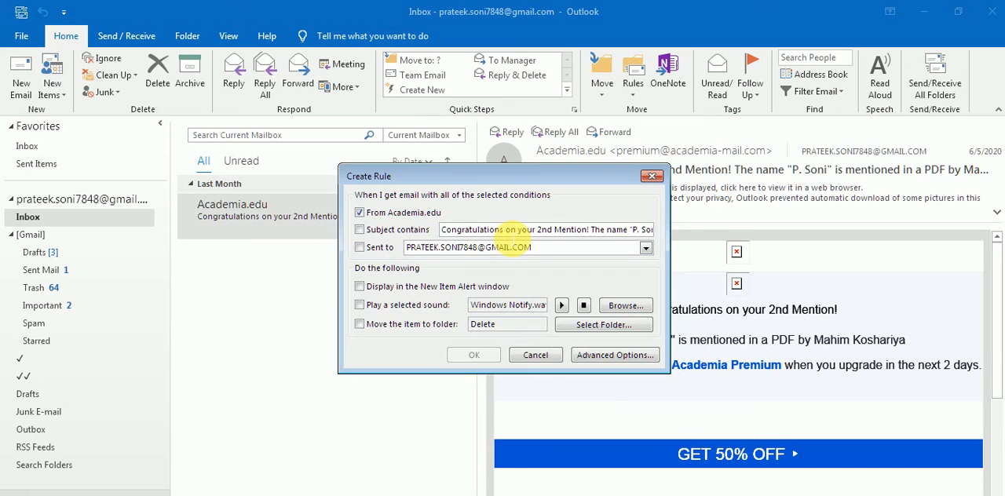
pyautogui.click(361, 249)
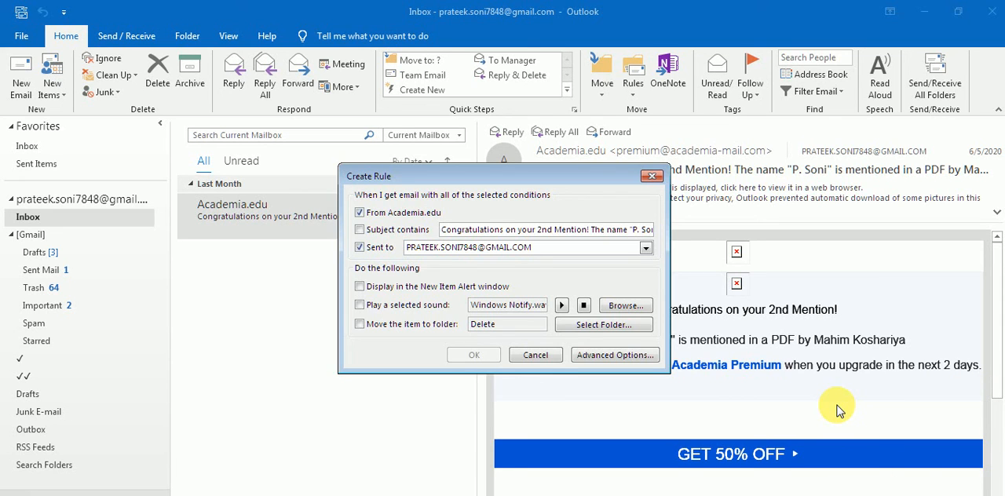
pyautogui.click(361, 287)
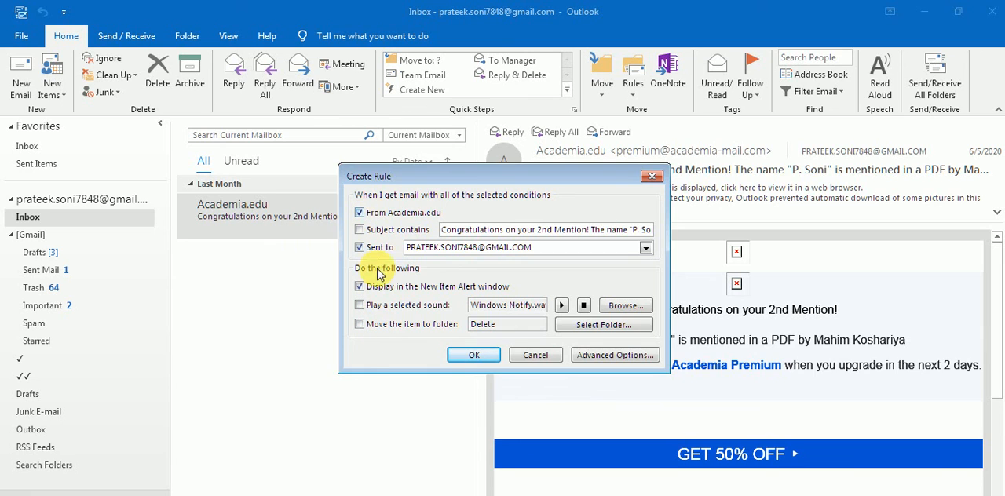
# Open the rule's advanced options and add the conditions "sent only to me" and "flagged for action", leaving importance unselected.
pyautogui.click(617, 357)
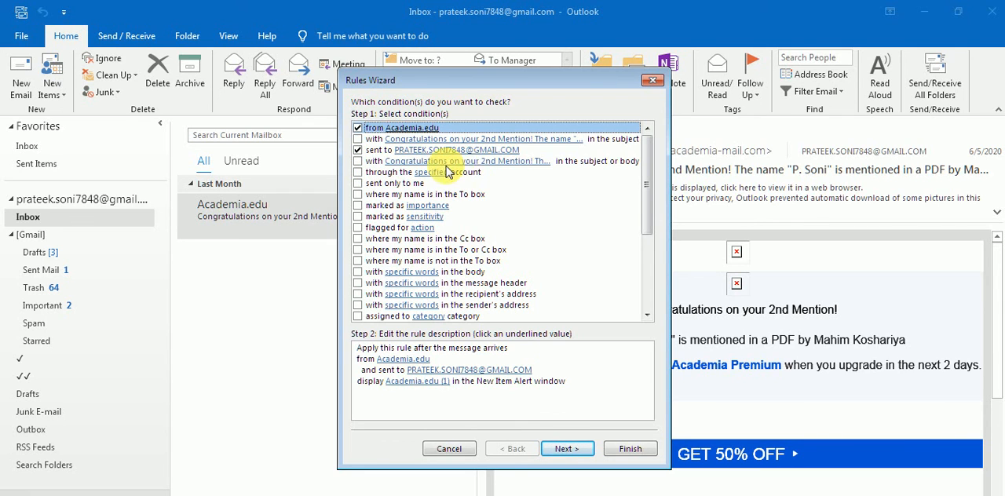
pyautogui.click(358, 183)
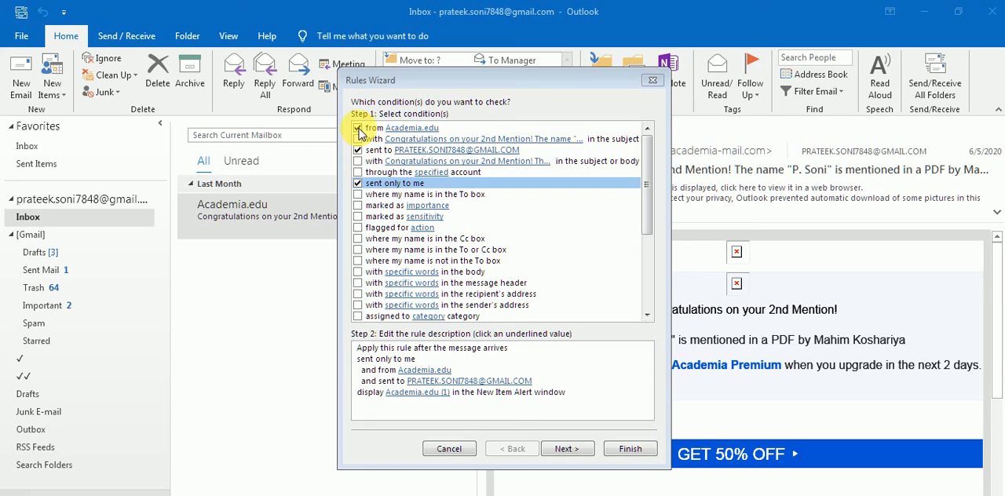
pyautogui.click(358, 205)
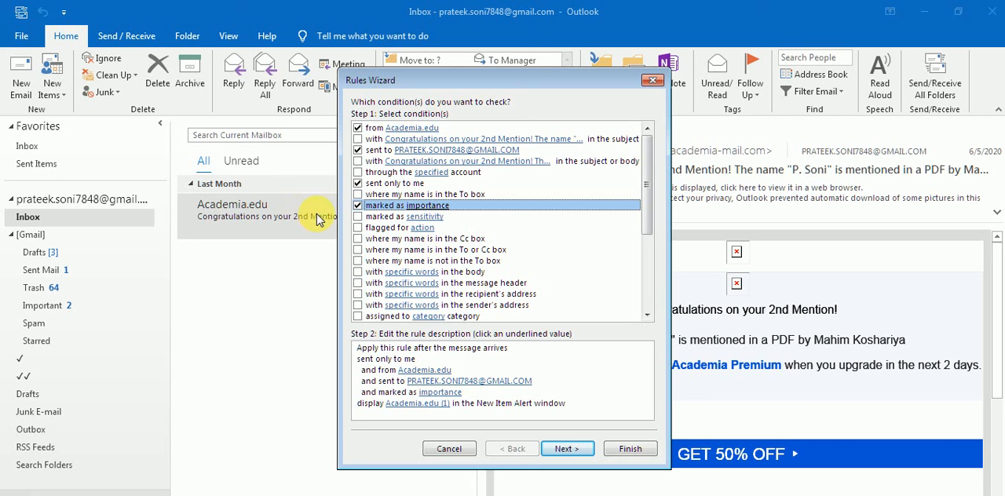
pyautogui.moveTo(415, 80)
pyautogui.mouseDown()
pyautogui.moveTo(575, 74)
pyautogui.moveTo(429, 92)
pyautogui.mouseUp()
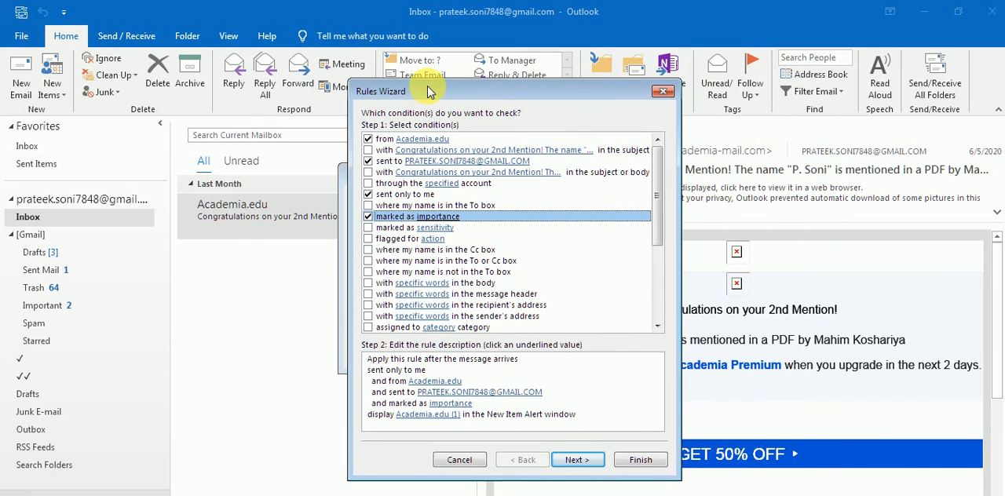
pyautogui.click(370, 216)
pyautogui.click(369, 239)
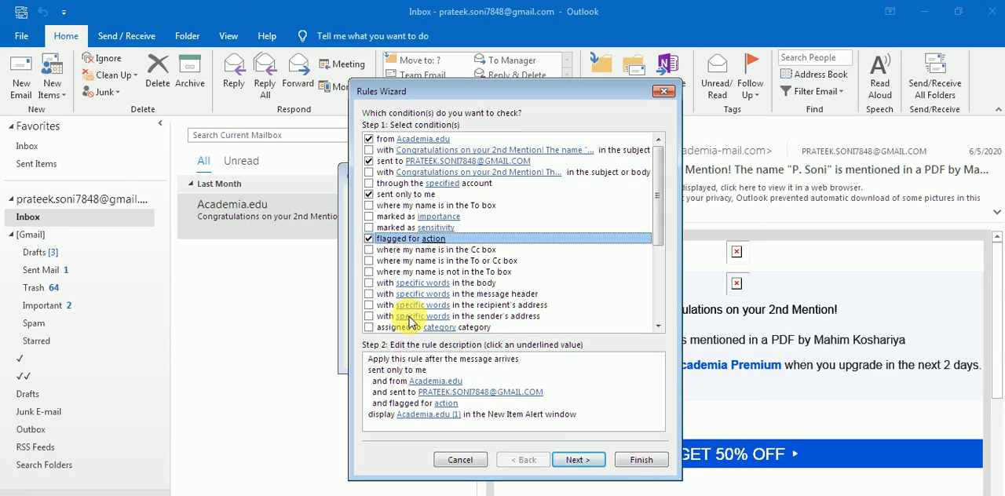
pyautogui.click(421, 397)
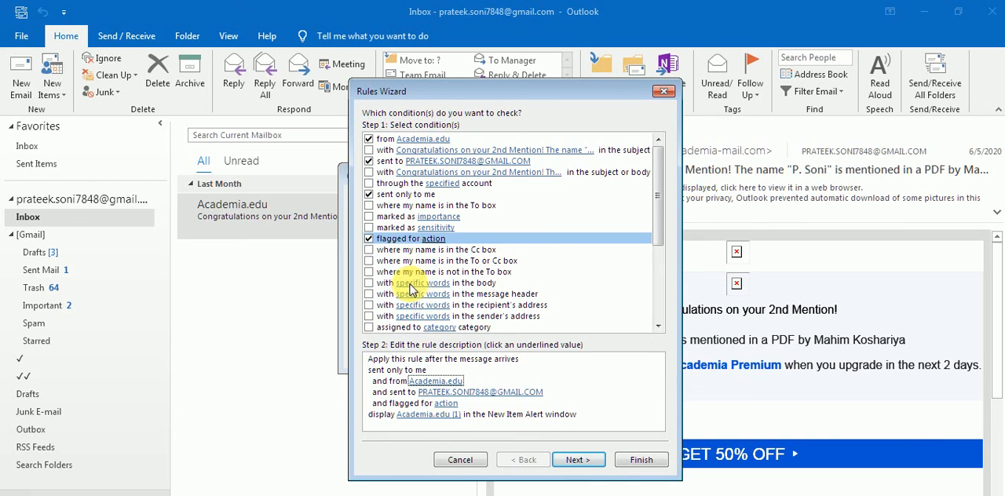
# Add a body-text condition that searches for "Notification" or the person's name mentioned in the message, leaving the message header condition off.
pyautogui.click(368, 282)
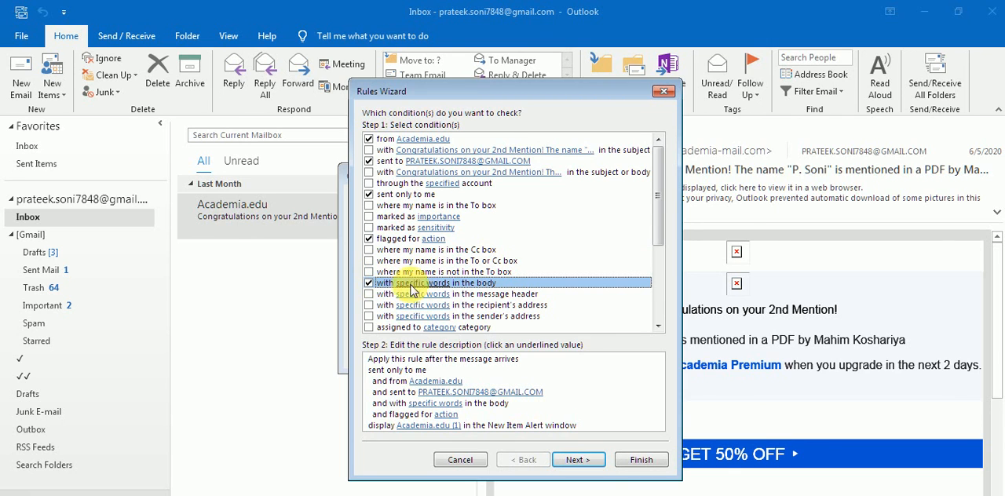
pyautogui.click(430, 375)
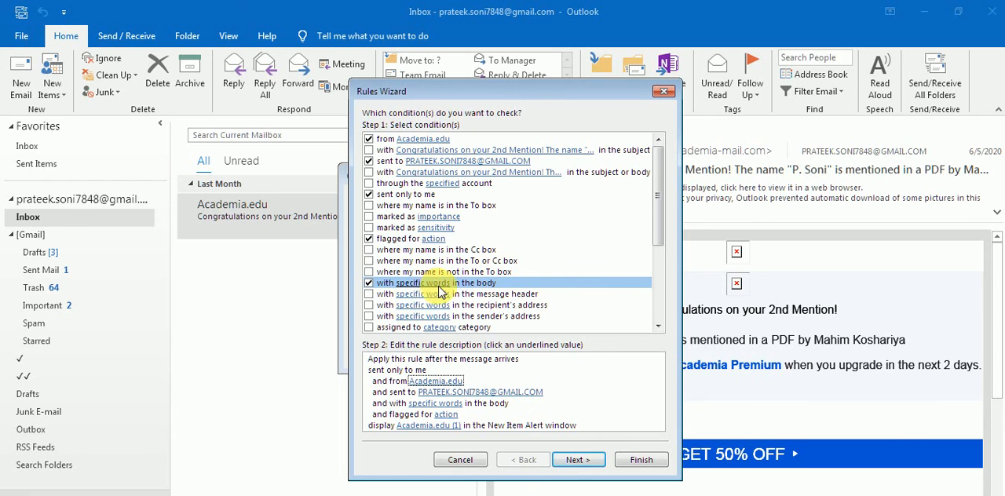
pyautogui.click(446, 406)
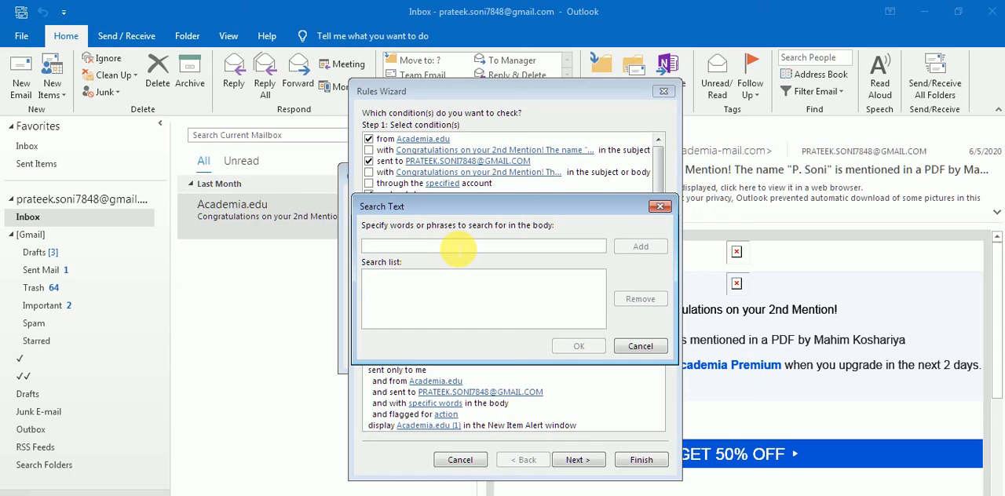
pyautogui.write('Notification')
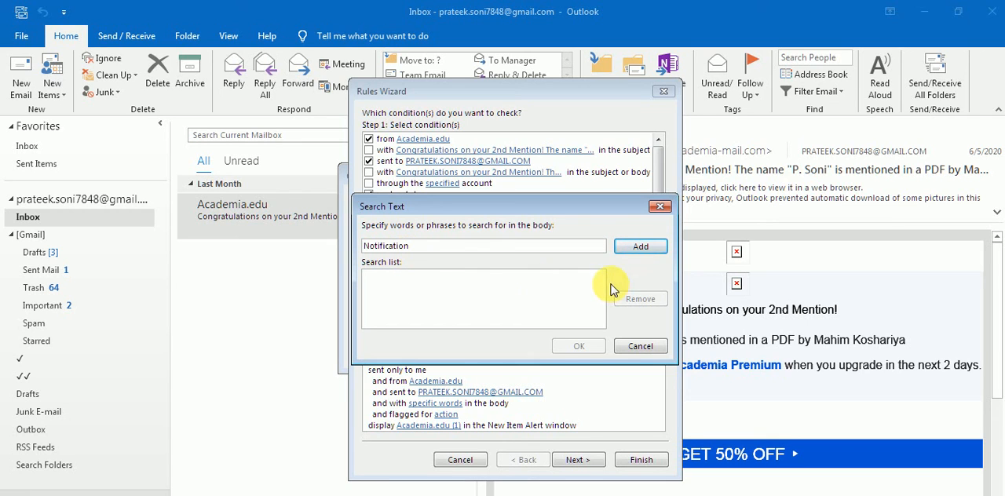
pyautogui.click(642, 245)
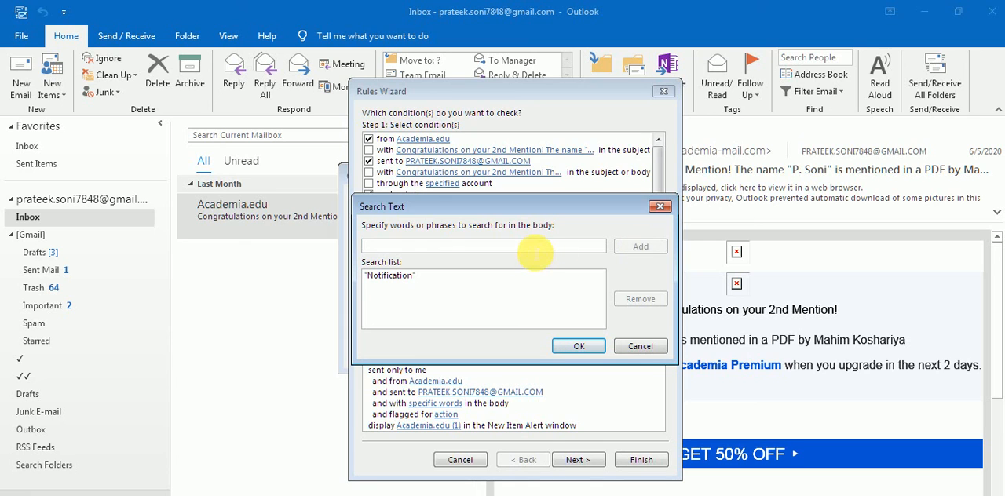
pyautogui.click(535, 248)
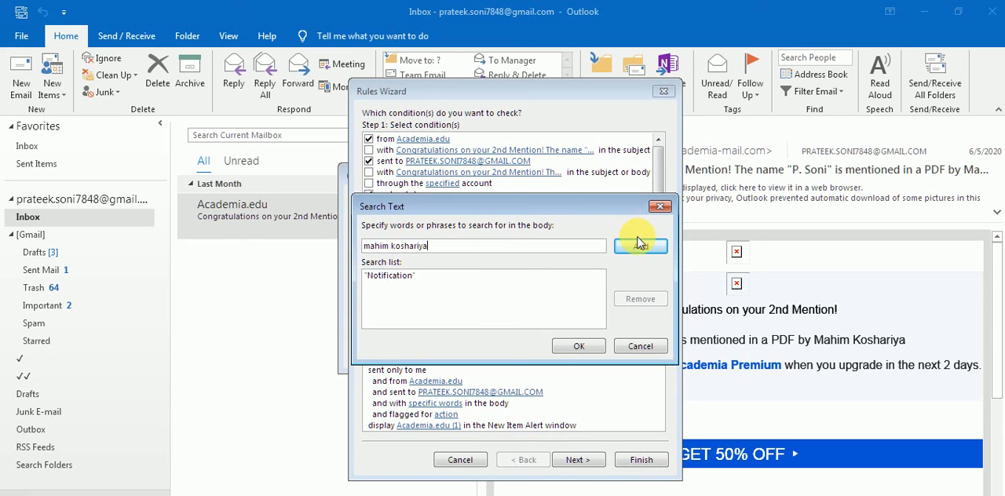
pyautogui.click(640, 245)
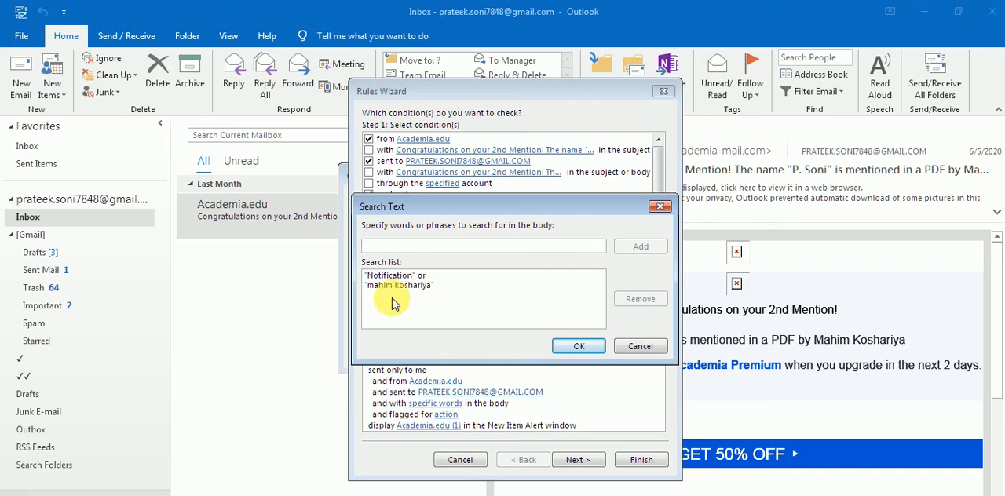
pyautogui.click(578, 347)
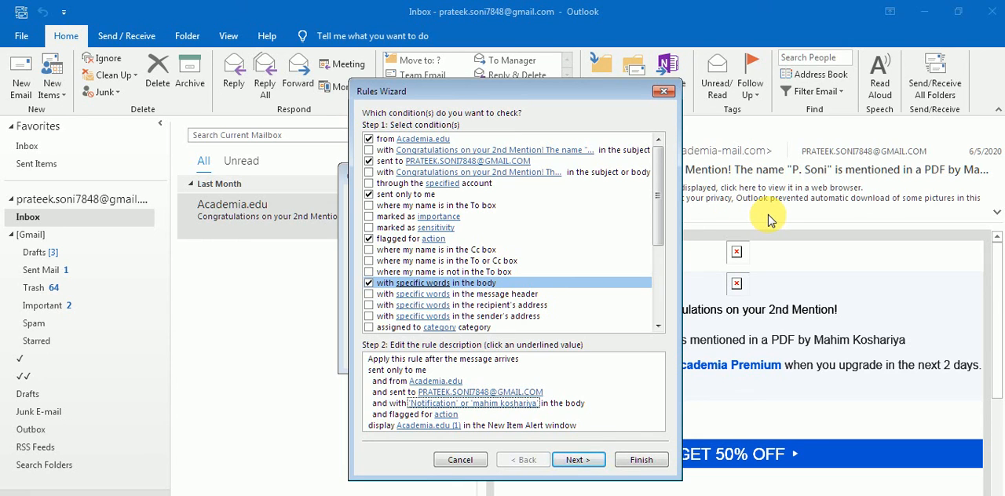
pyautogui.click(371, 297)
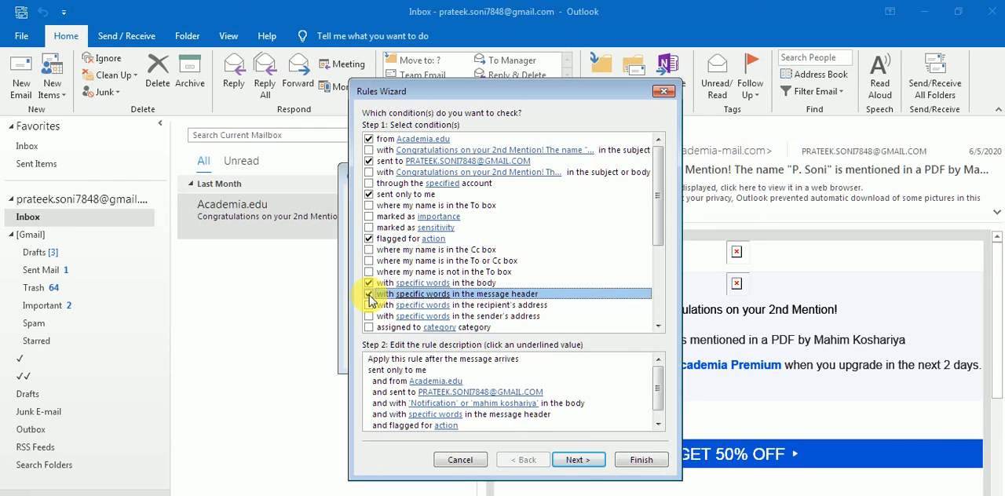
pyautogui.click(371, 299)
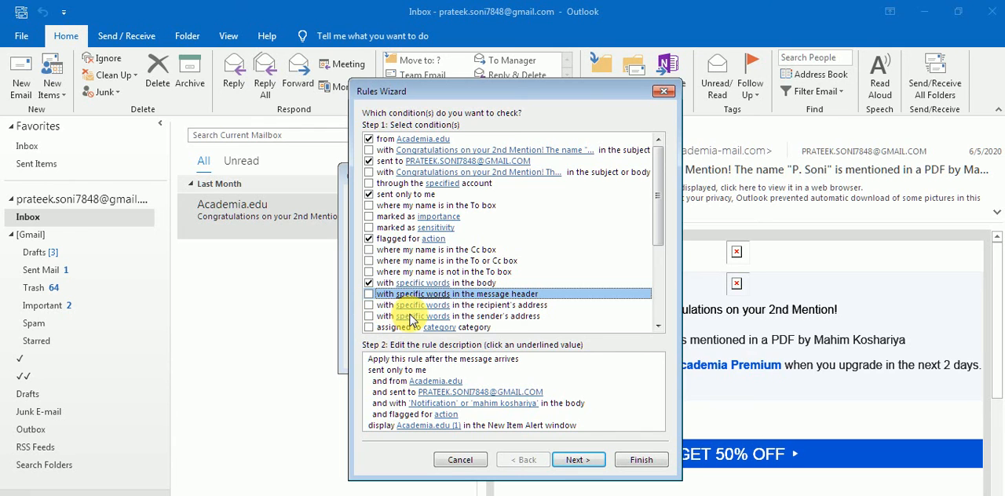
# Try a category condition using Orange Category and Red Category without renaming Red Category, and remove the condition from the rule.
pyautogui.moveTo(660, 223); pyautogui.dragTo(658, 284)
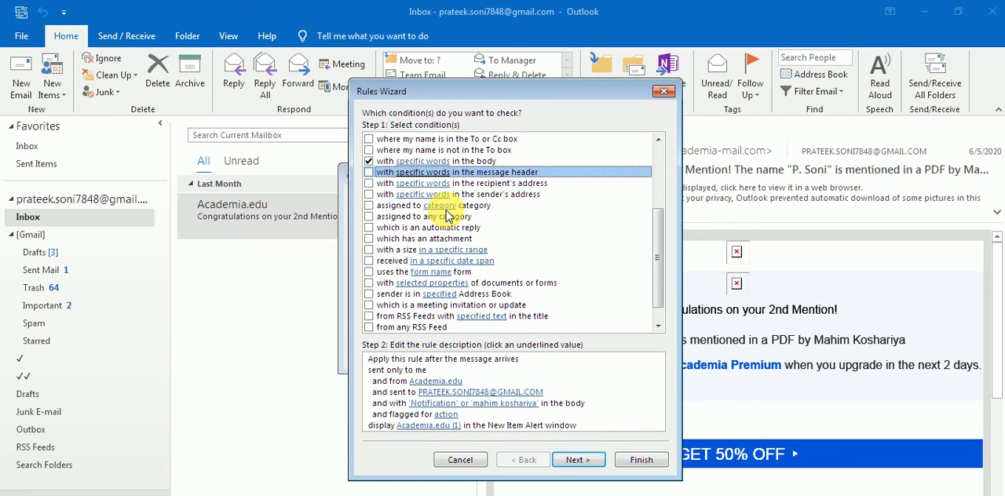
pyautogui.click(370, 205)
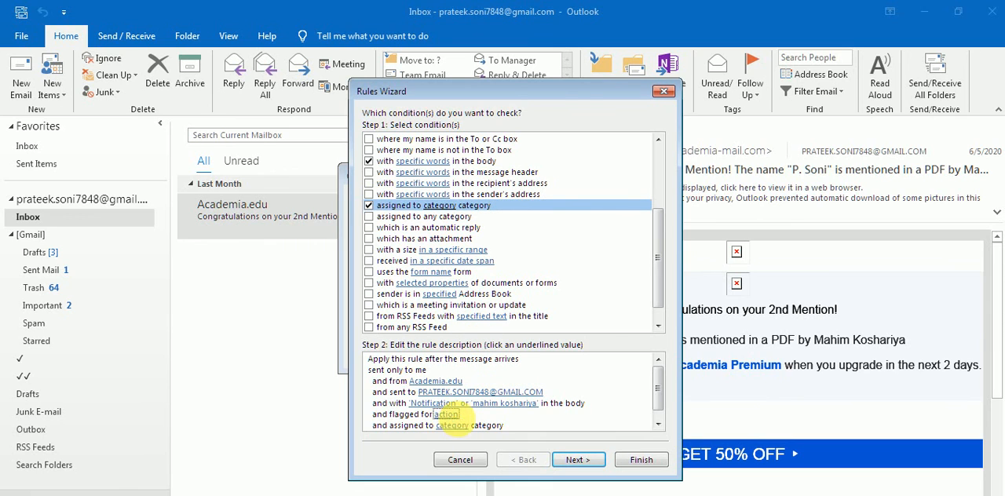
pyautogui.click(454, 427)
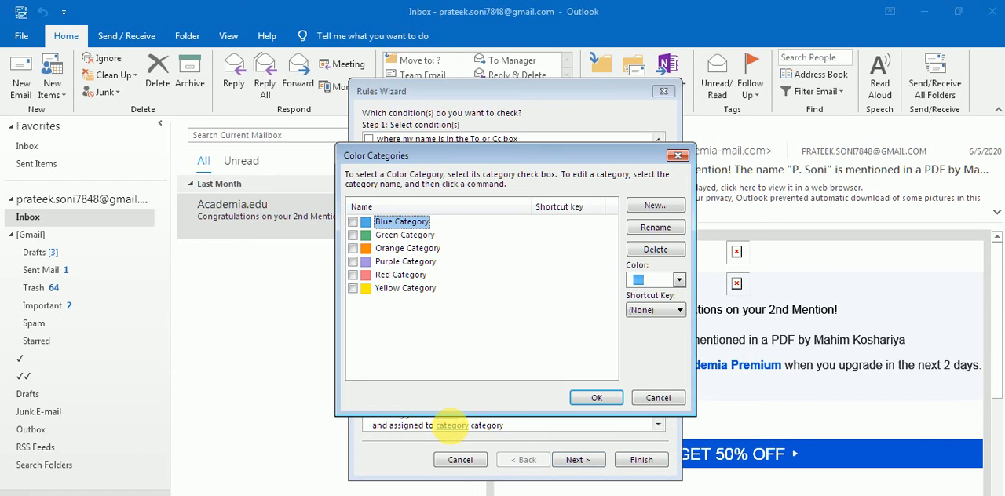
pyautogui.click(353, 249)
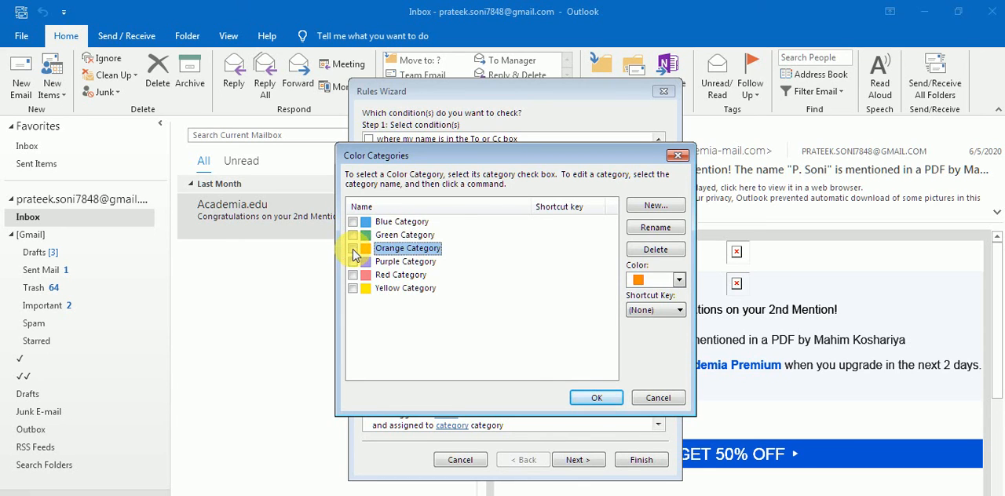
pyautogui.click(354, 275)
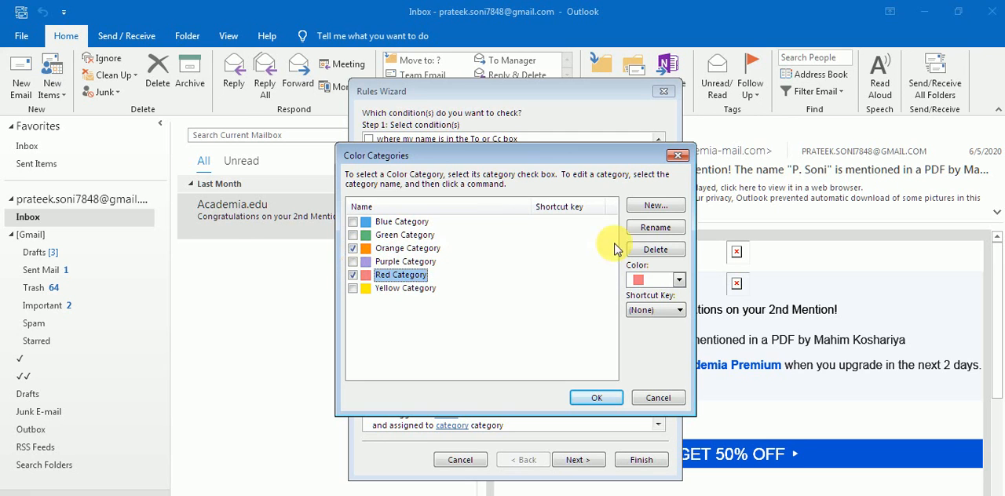
pyautogui.click(605, 397)
pyautogui.click(619, 319)
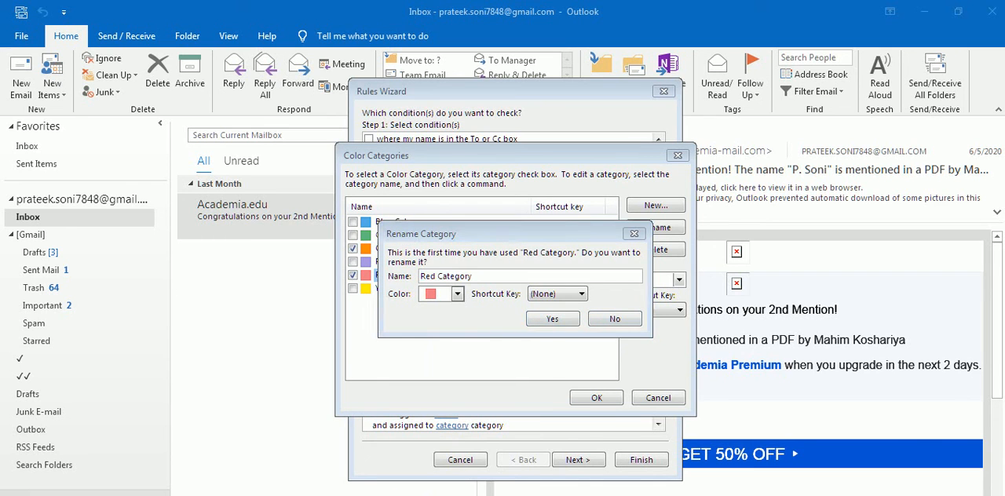
pyautogui.click(622, 319)
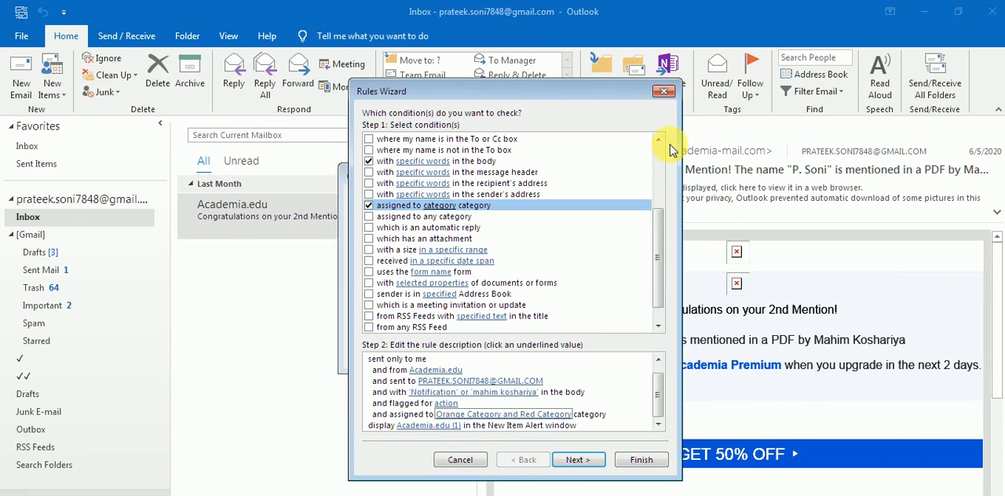
pyautogui.click(370, 207)
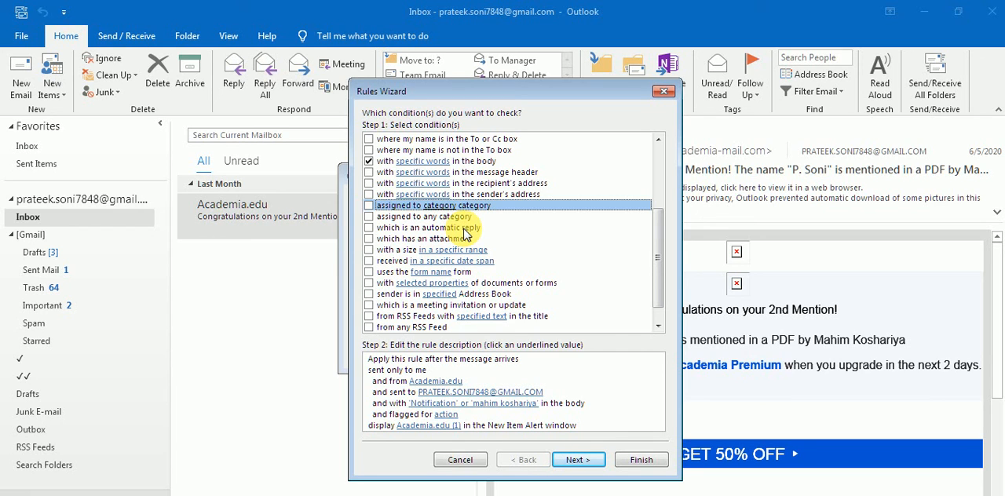
# Try the automatic reply, attachment, form name, sender address book and size range conditions, and clear them all again.
pyautogui.click(370, 228)
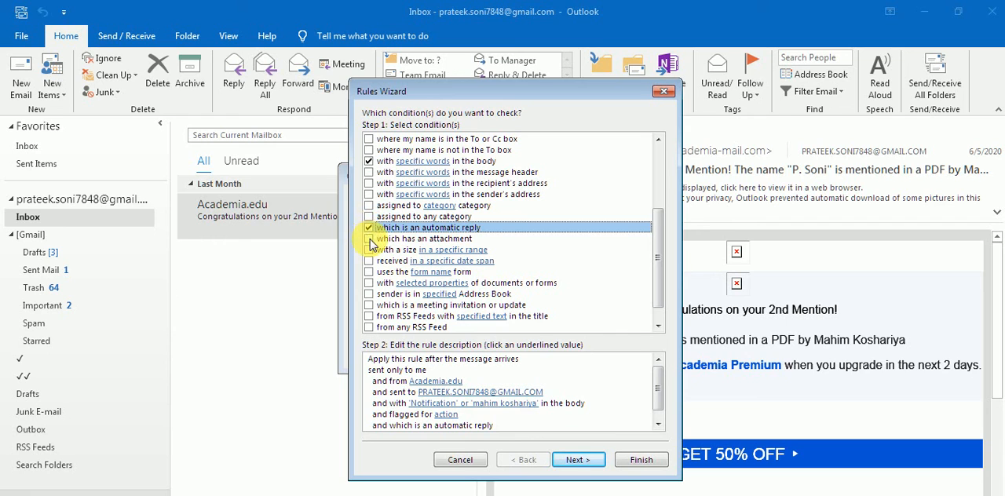
pyautogui.click(369, 239)
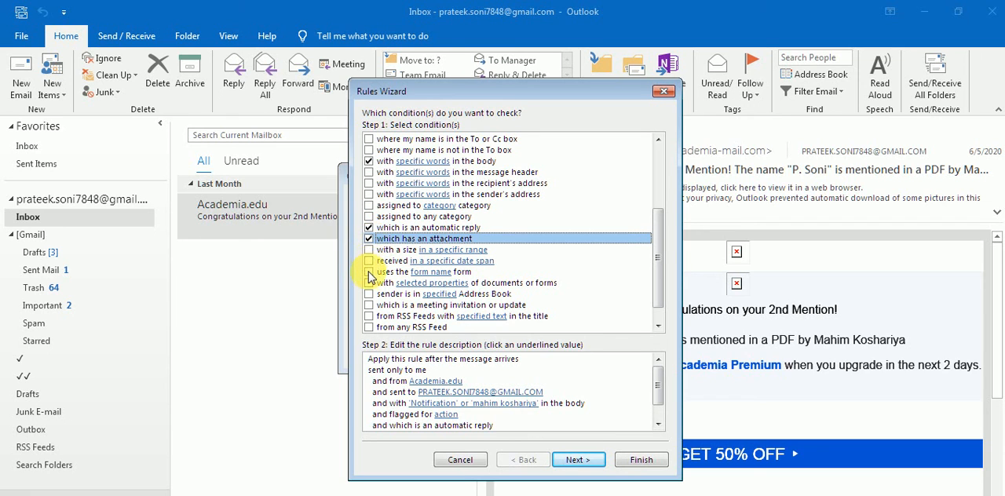
pyautogui.click(369, 271)
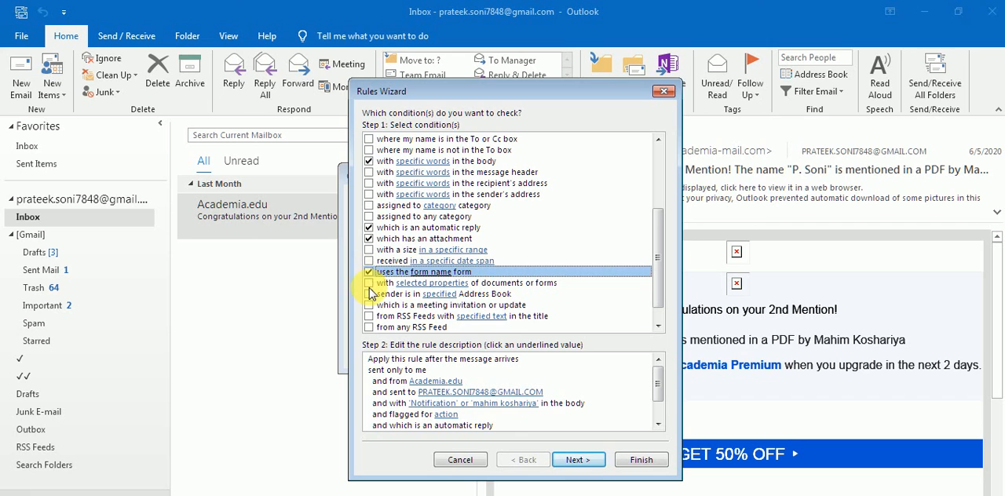
pyautogui.click(370, 294)
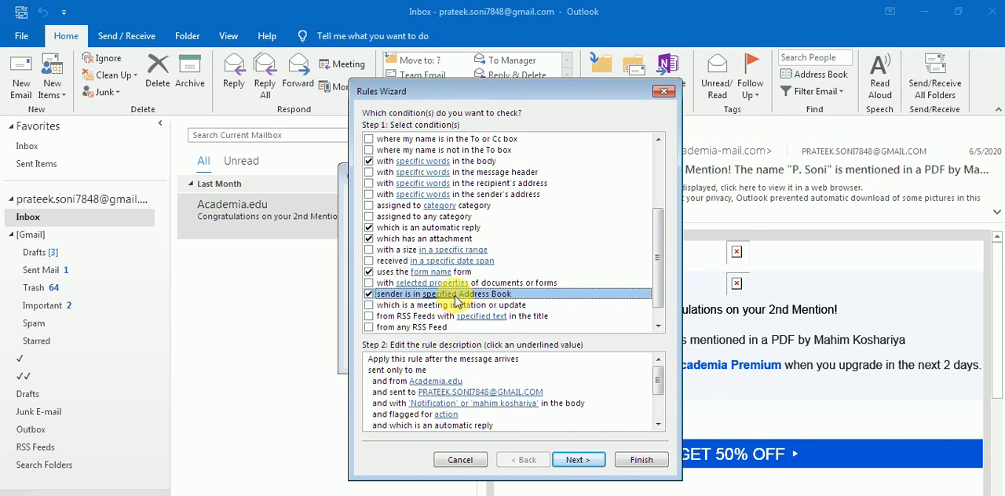
pyautogui.click(370, 272)
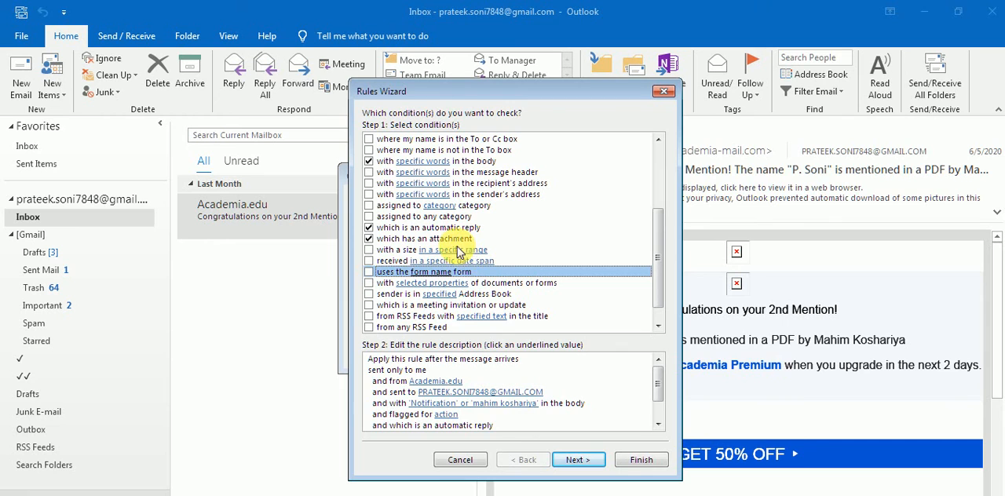
pyautogui.click(369, 251)
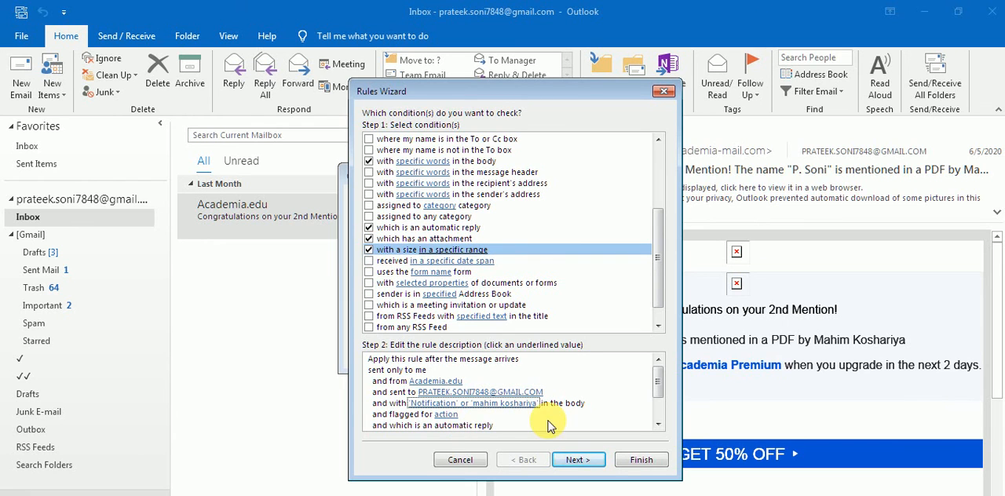
pyautogui.moveTo(660, 387); pyautogui.dragTo(660, 404)
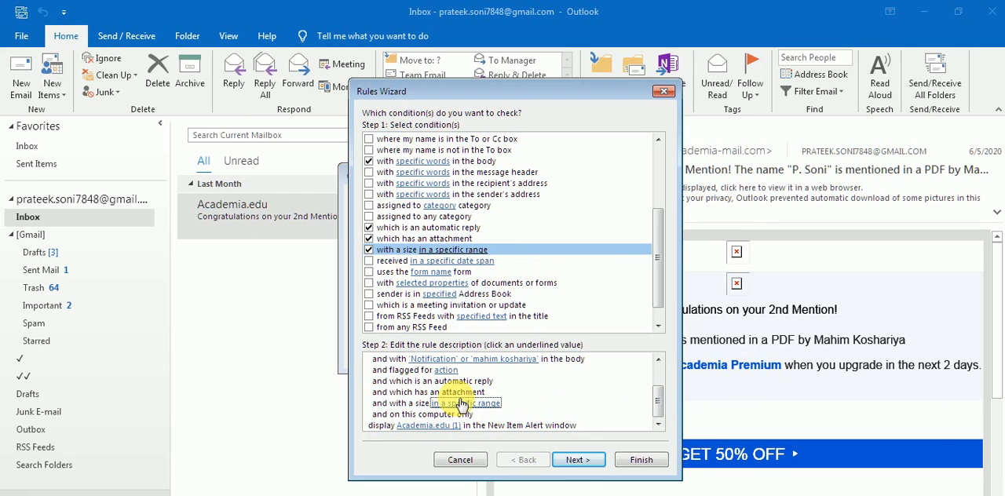
pyautogui.click(369, 249)
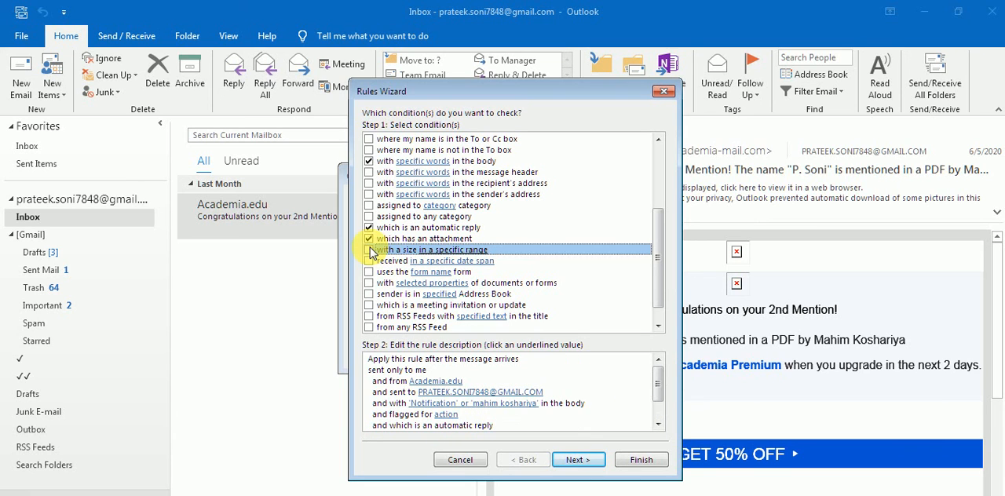
pyautogui.click(369, 239)
pyautogui.click(369, 228)
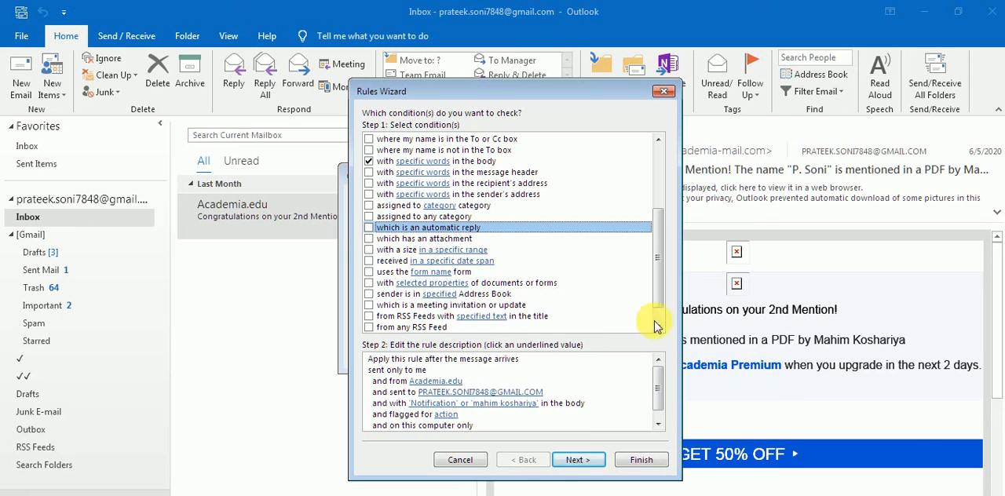
# Remove the condition for specific words in the body from the Academia.edu rule.
pyautogui.scroll(1, 657, 267)
pyautogui.scroll(3, 658, 290)
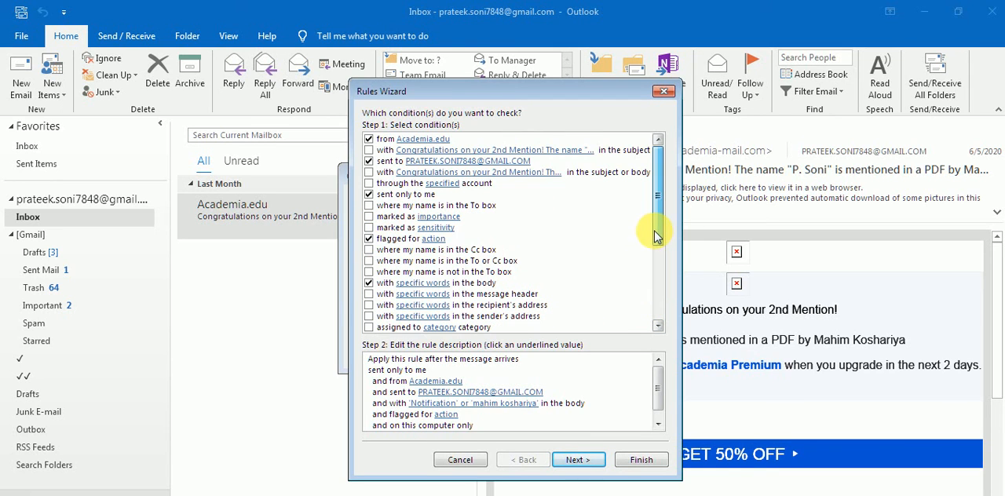
pyautogui.click(371, 284)
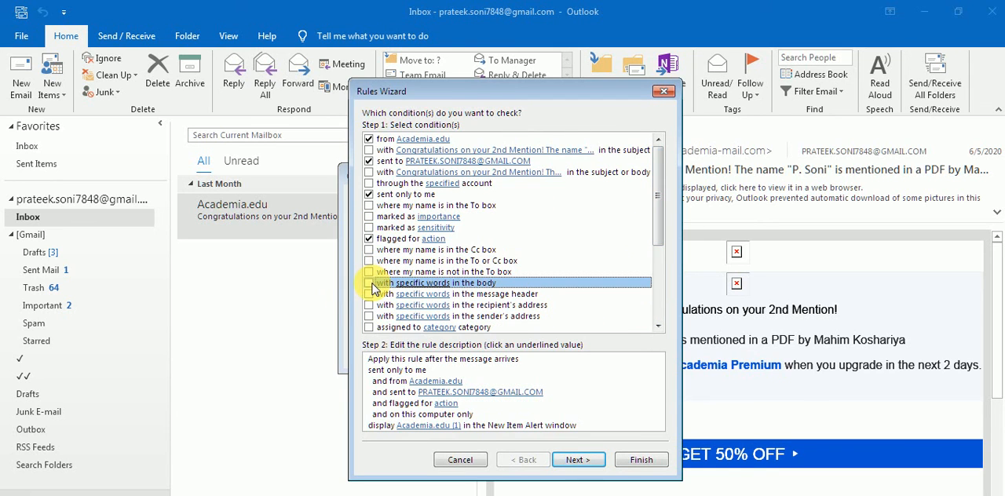
# Remove the flagged-for-action and sent-only-to-me conditions from the Academia.edu rule and continue to its actions.
pyautogui.click(369, 239)
pyautogui.click(369, 194)
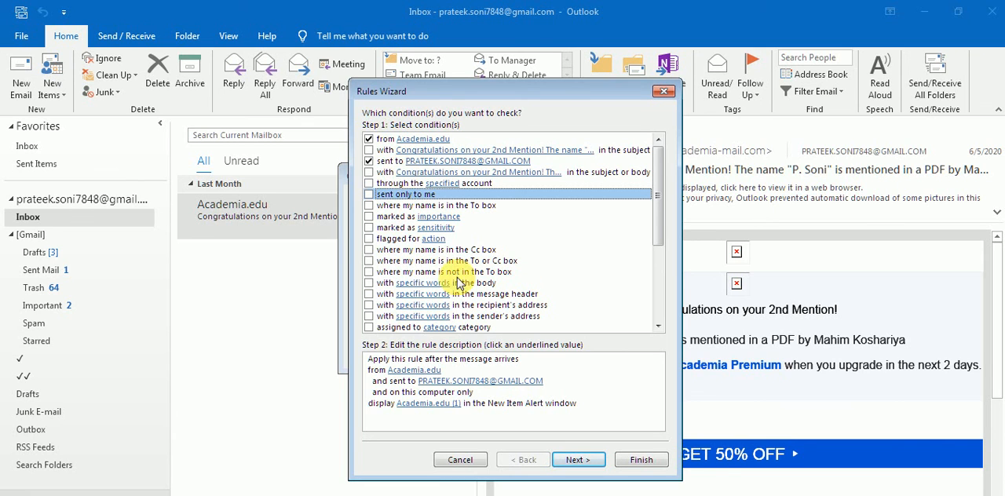
pyautogui.click(505, 381)
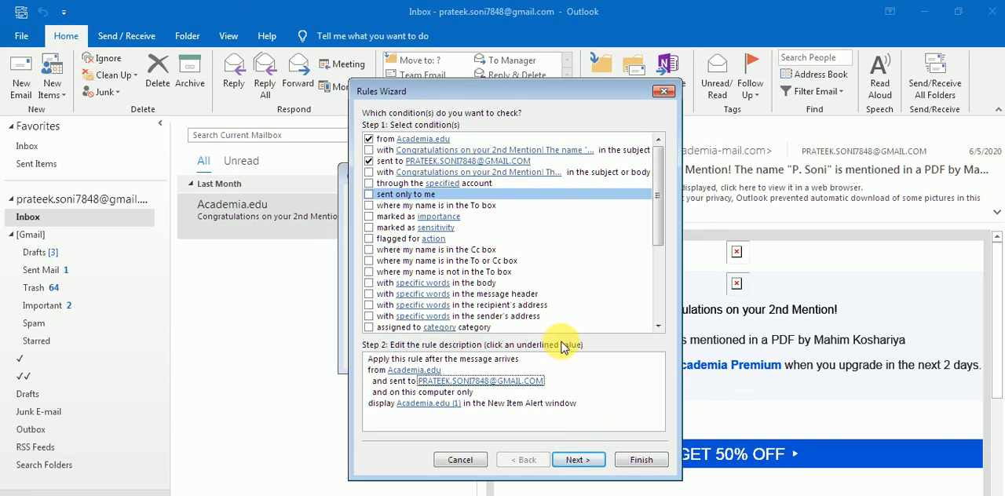
pyautogui.click(577, 462)
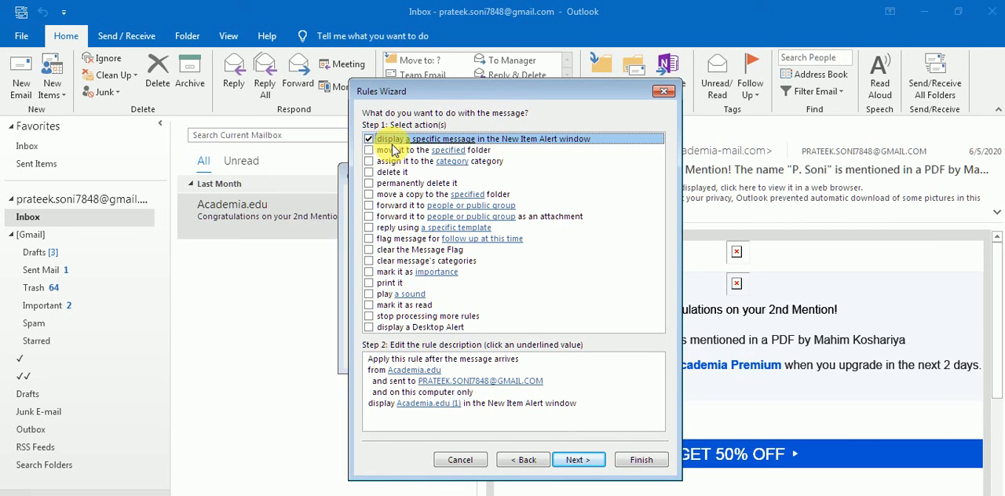
pyautogui.click(497, 418)
pyautogui.click(522, 460)
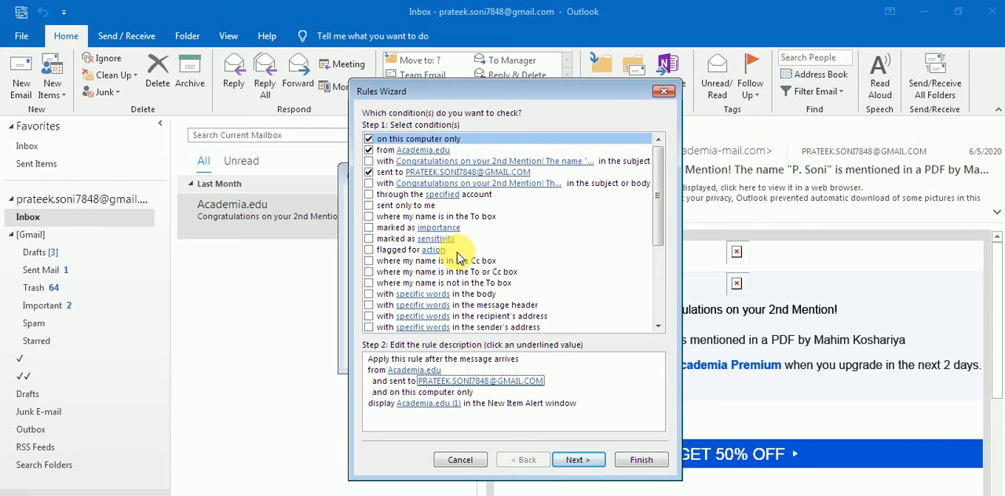
pyautogui.click(572, 462)
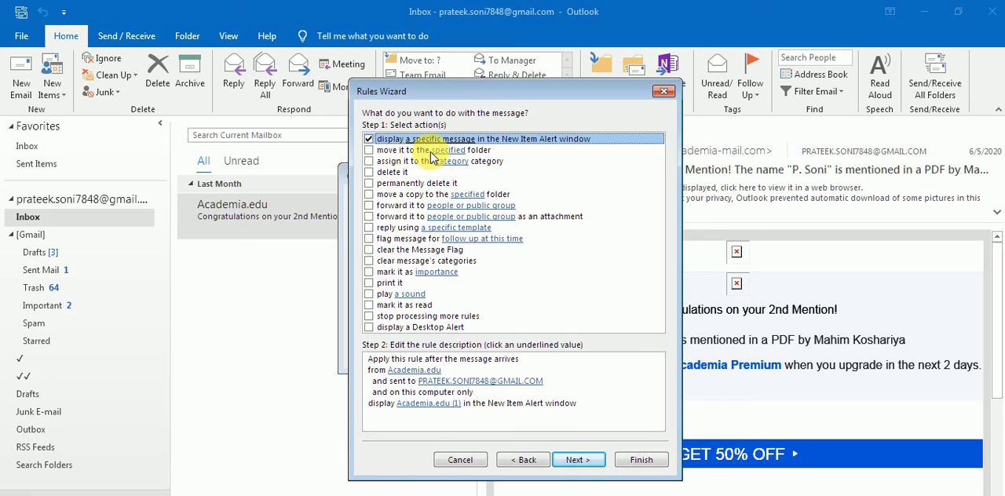
# Try the action that moves messages to a specified folder, cancelling the folder choice and clearing the action.
pyautogui.click(369, 151)
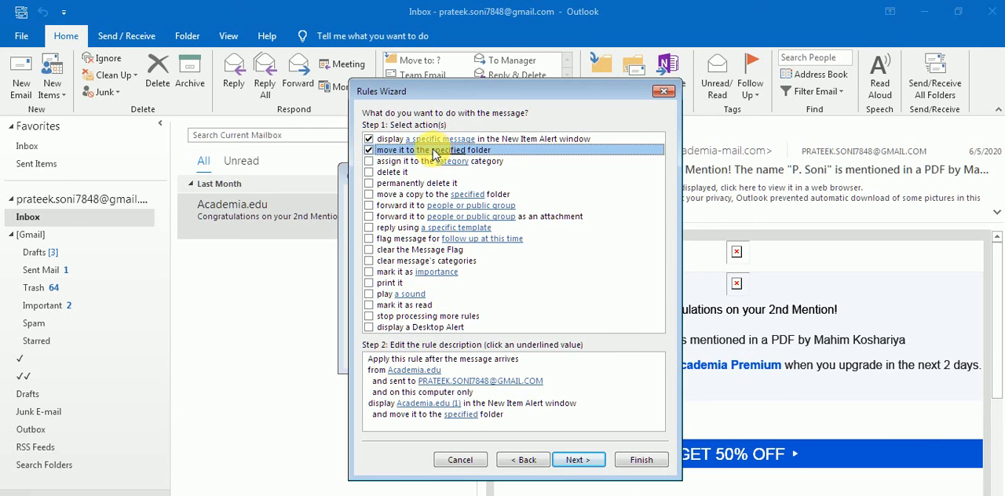
pyautogui.click(469, 417)
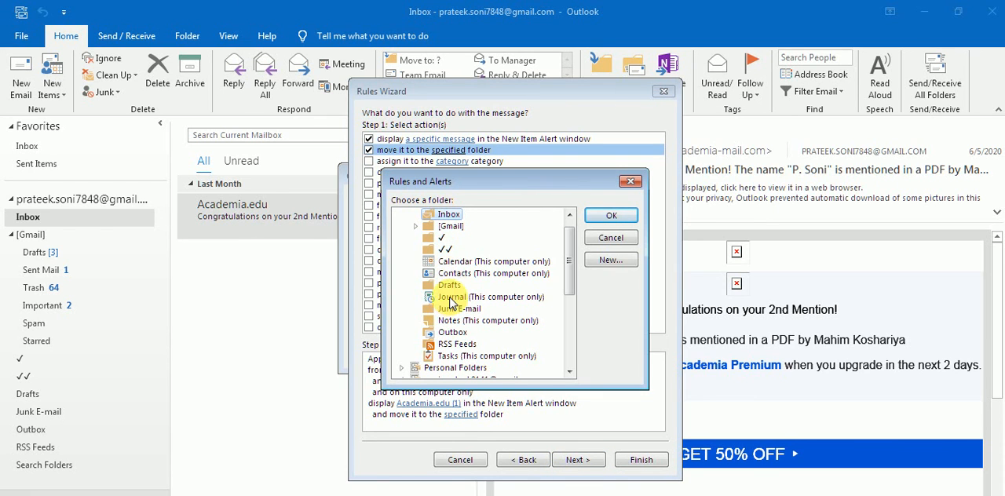
pyautogui.click(611, 237)
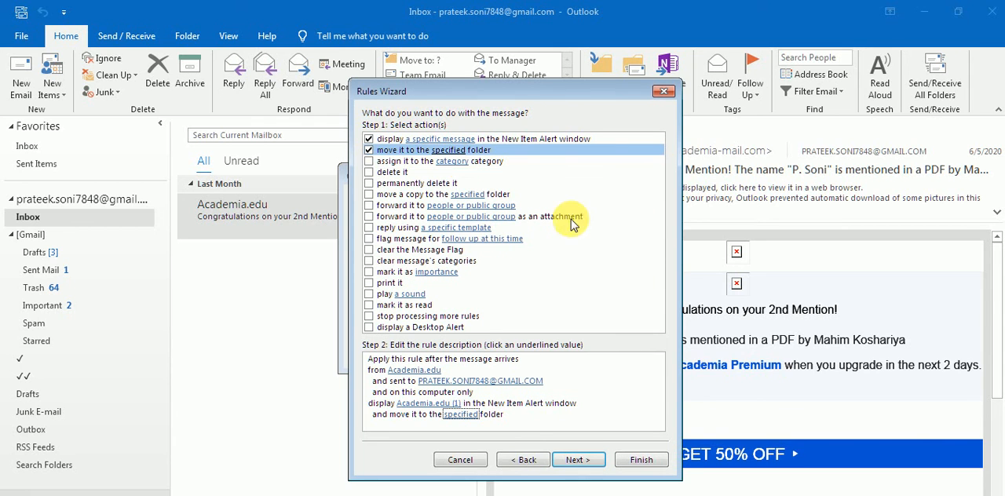
pyautogui.click(368, 152)
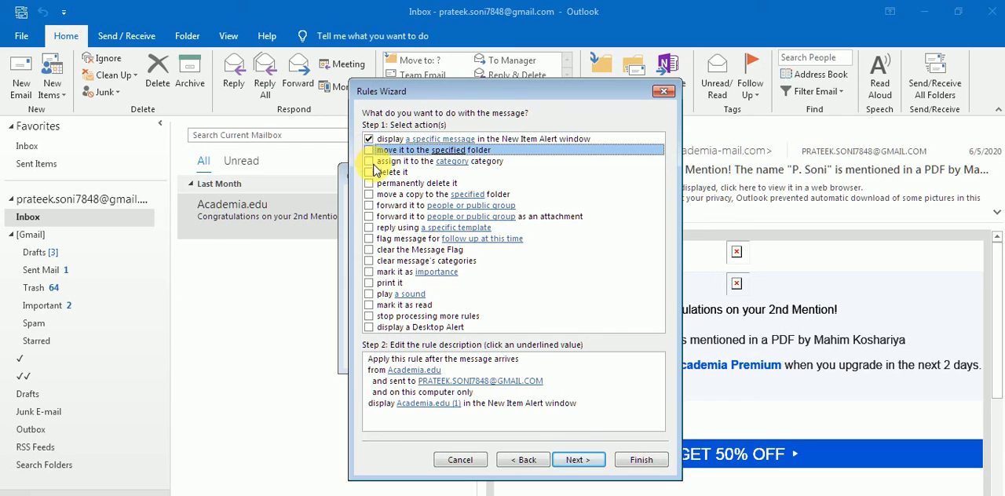
# Make the rule permanently delete matching messages, accepting the permanent delete action, and clear the ordinary delete and New Item Alert actions.
pyautogui.click(370, 172)
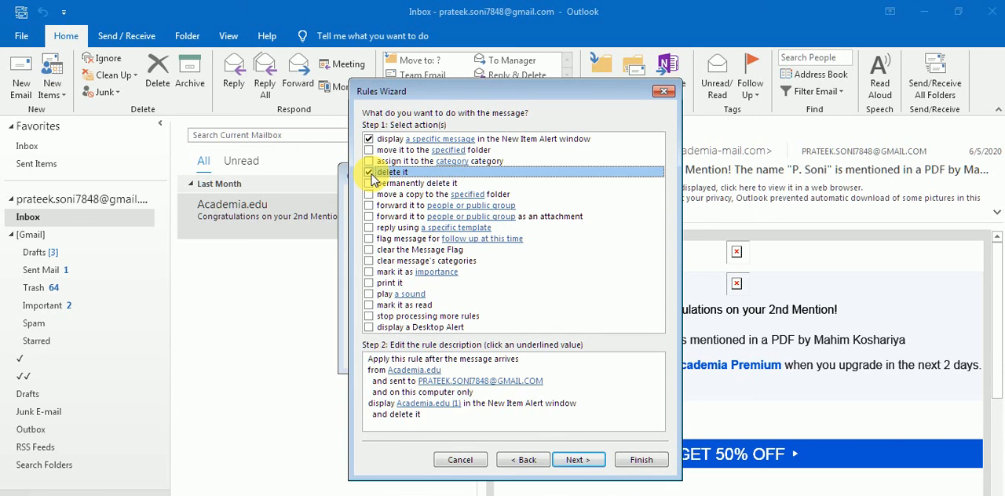
pyautogui.click(370, 184)
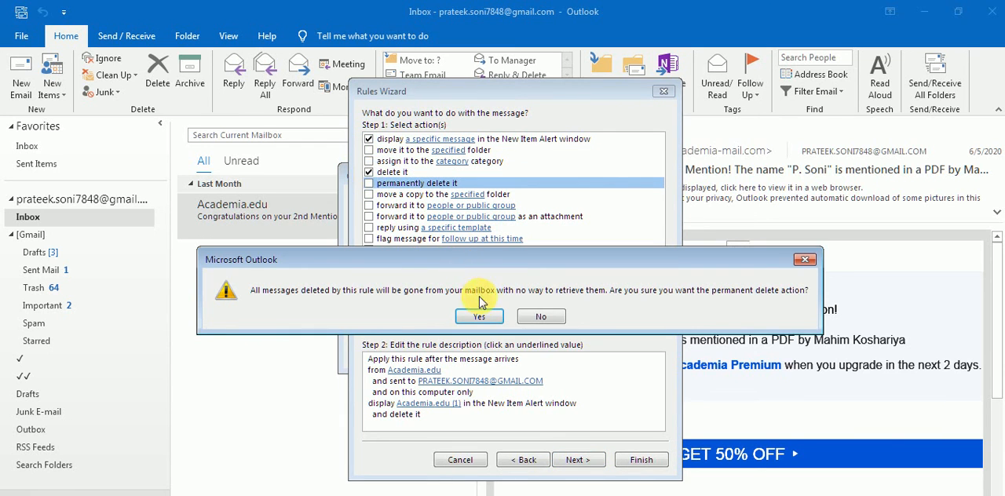
pyautogui.click(480, 317)
pyautogui.click(379, 172)
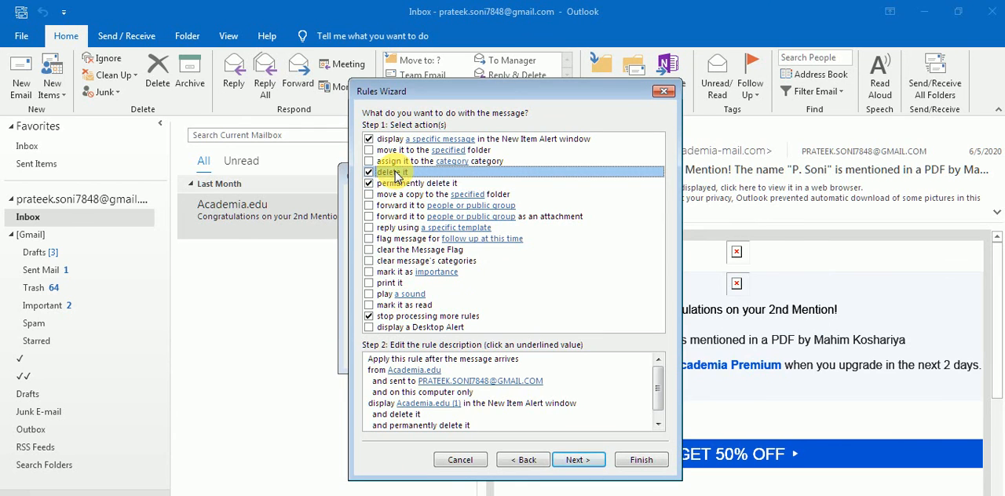
pyautogui.click(370, 173)
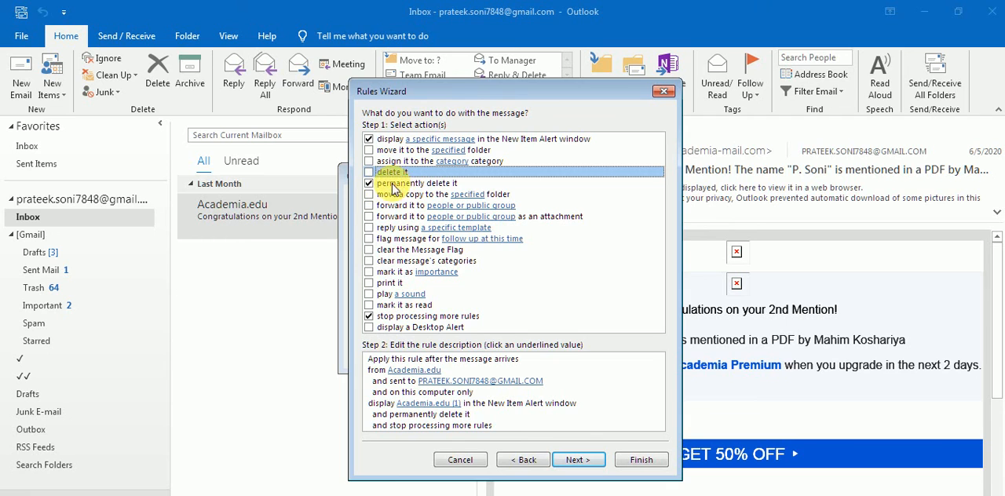
pyautogui.click(369, 140)
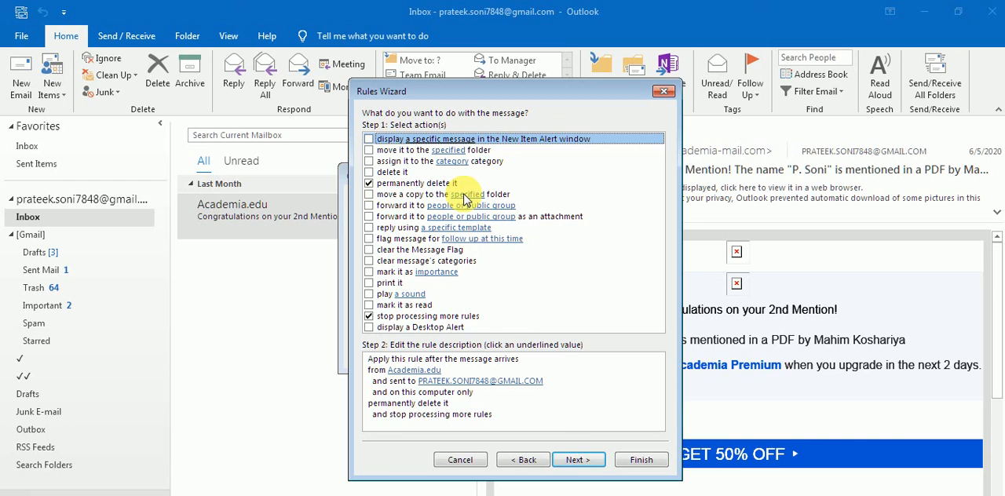
# Try actions that move a copy to a folder, forward to people or a public group, and reply using a template.
pyautogui.click(368, 194)
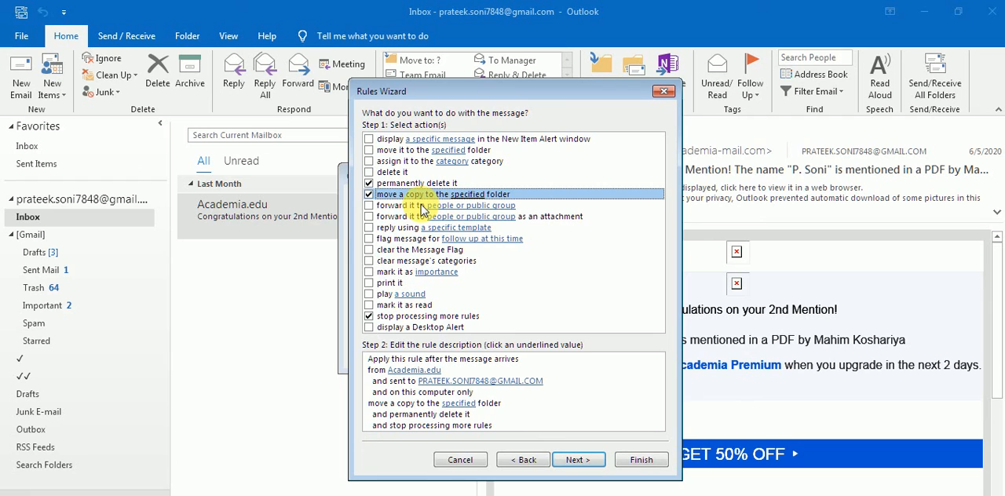
pyautogui.click(370, 206)
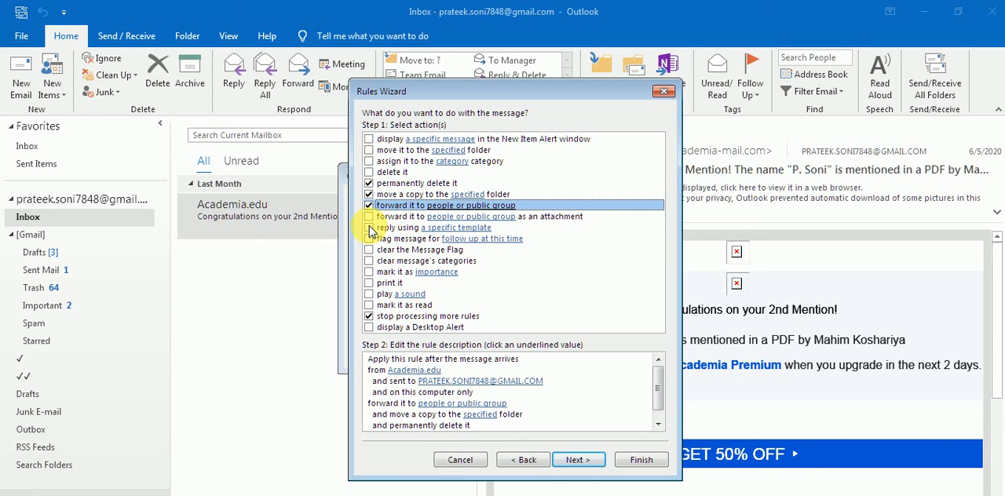
pyautogui.click(370, 228)
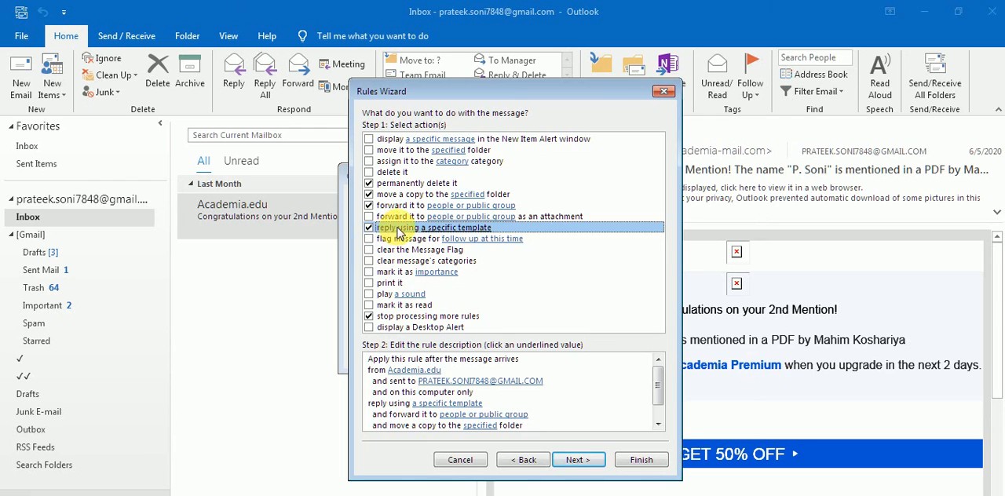
pyautogui.click(480, 426)
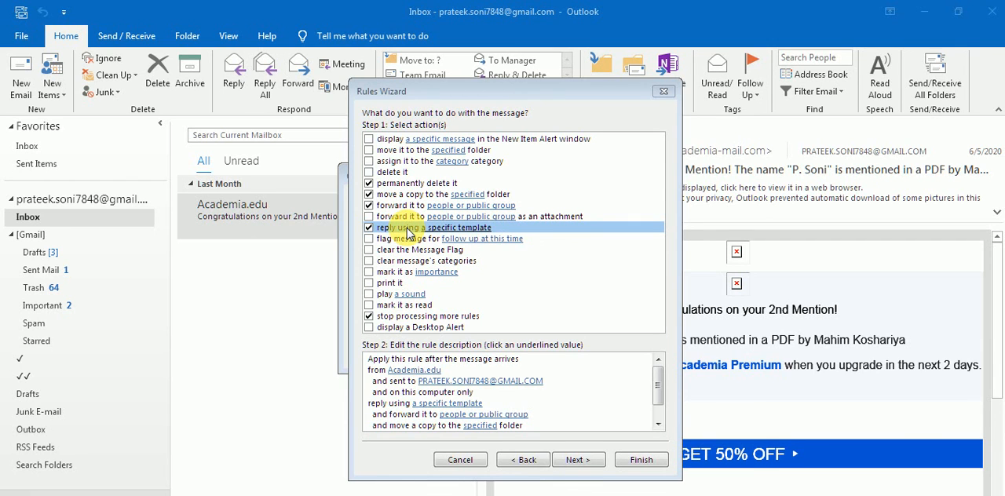
pyautogui.click(536, 379)
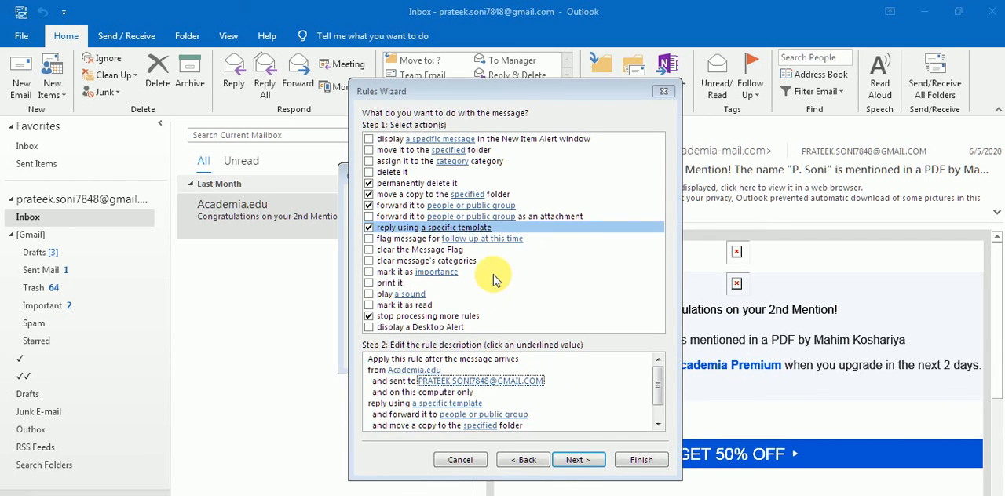
# Look through the reply templates under Standard Templates and User Templates in File System without choosing one.
pyautogui.moveTo(663, 393); pyautogui.dragTo(659, 428)
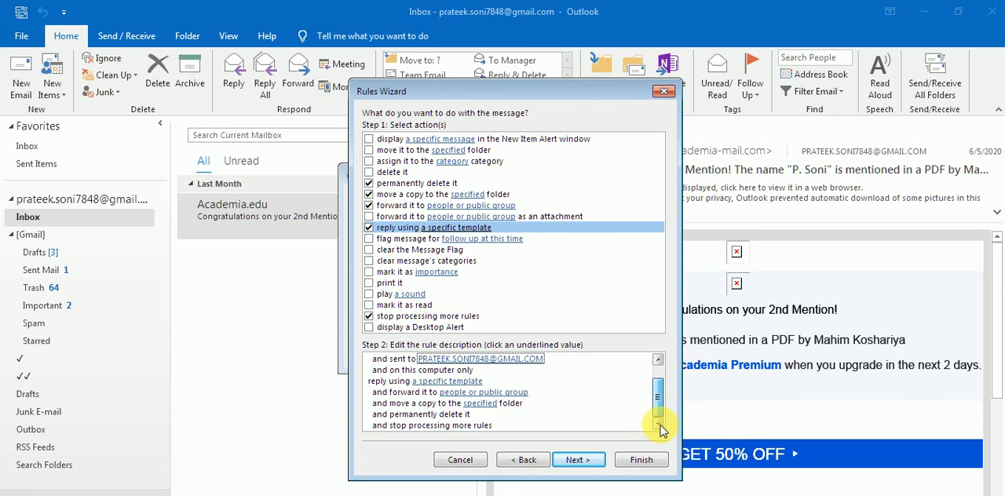
pyautogui.click(469, 383)
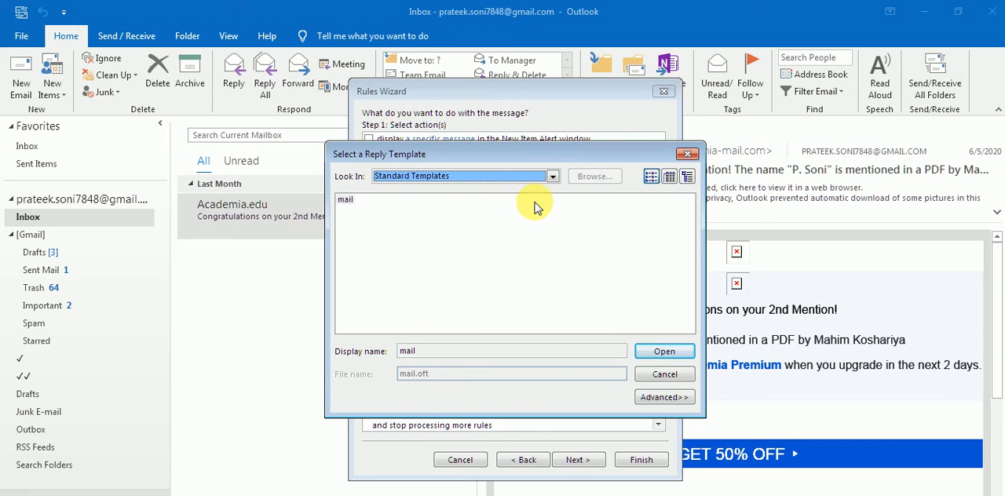
pyautogui.click(553, 176)
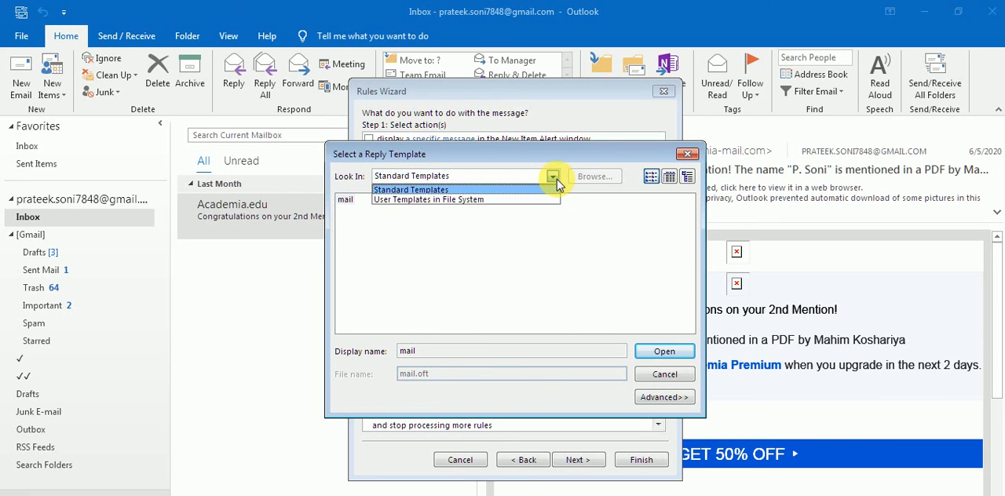
pyautogui.click(541, 206)
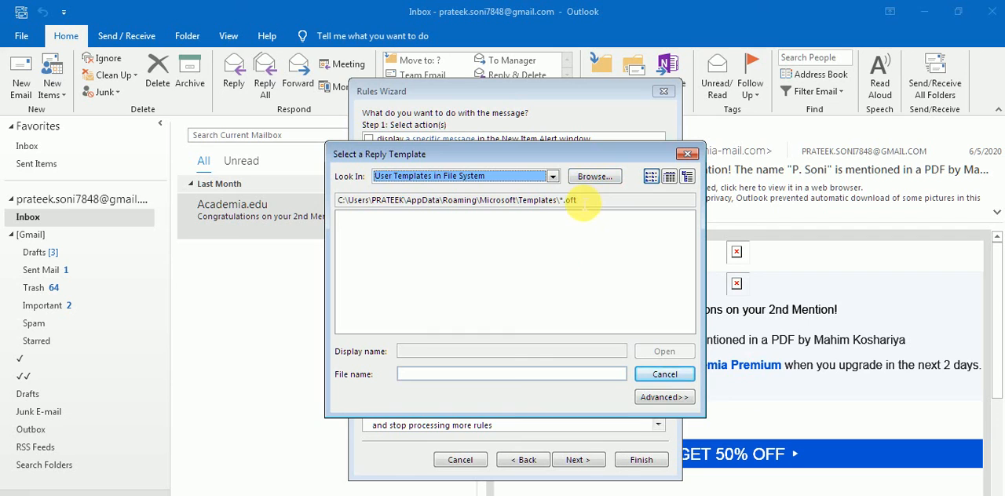
pyautogui.click(660, 377)
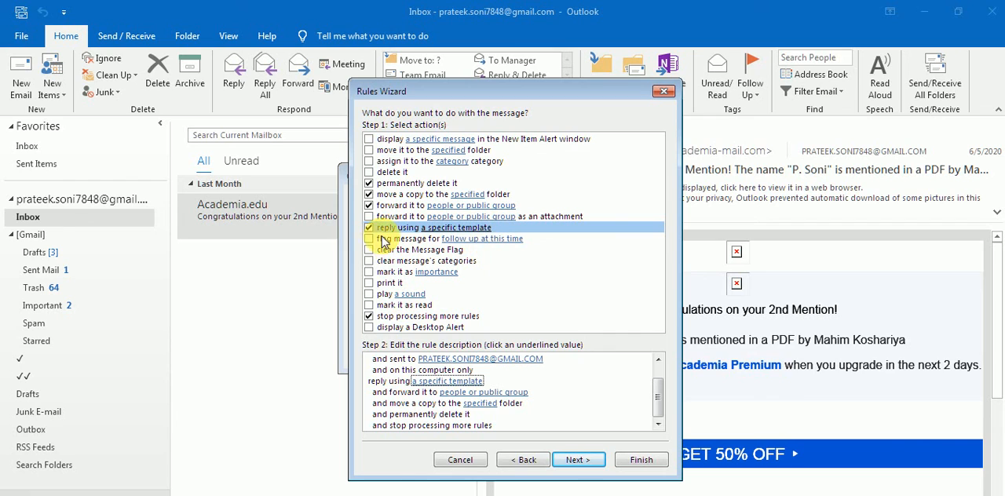
# Try the print, play a sound, mark as read and Desktop Alert actions, and clear the move-a-copy action.
pyautogui.click(371, 283)
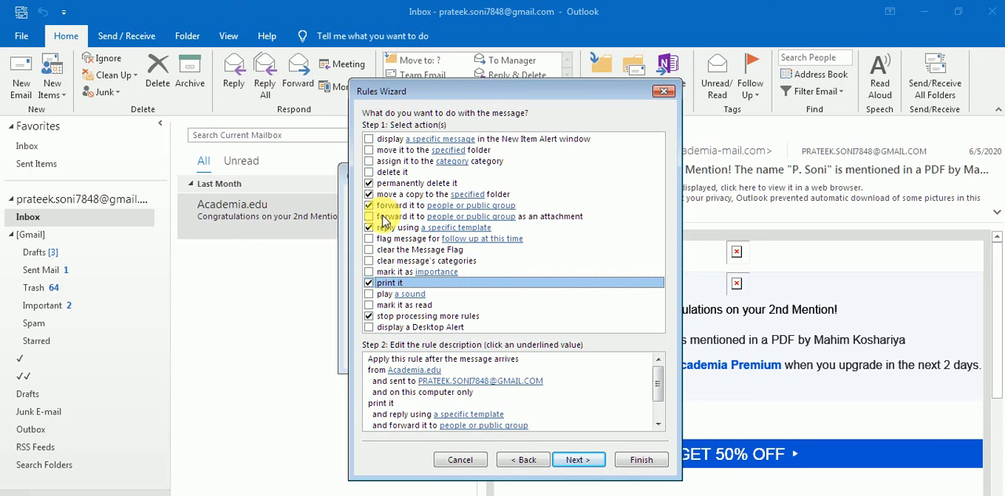
pyautogui.click(370, 195)
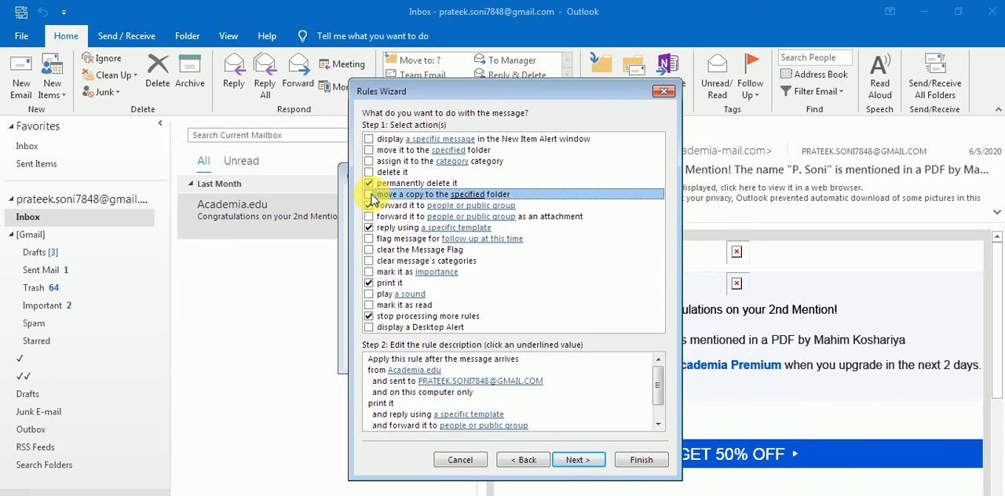
pyautogui.click(370, 294)
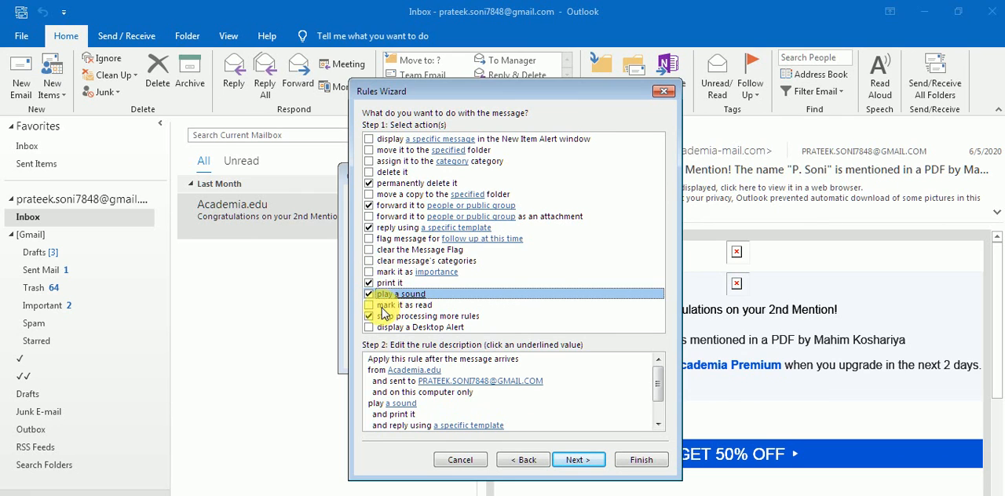
pyautogui.click(370, 305)
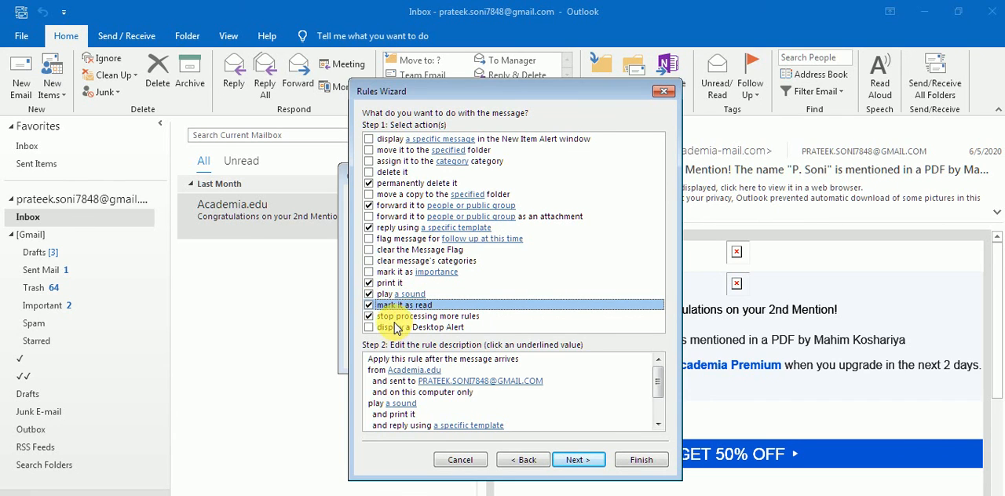
pyautogui.click(369, 327)
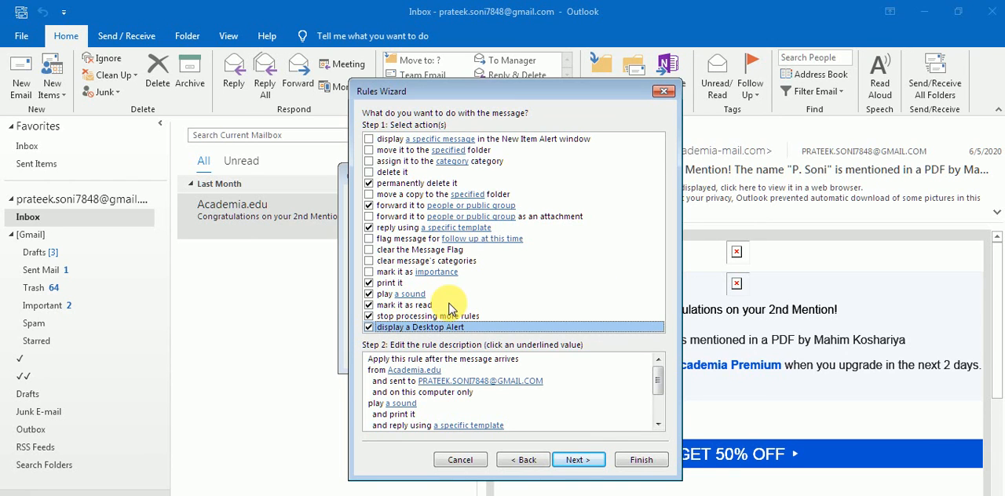
# Clear the Desktop Alert, mark as read, sound, print, reply and forward actions, keeping permanent deletion and stop processing more rules.
pyautogui.click(525, 460)
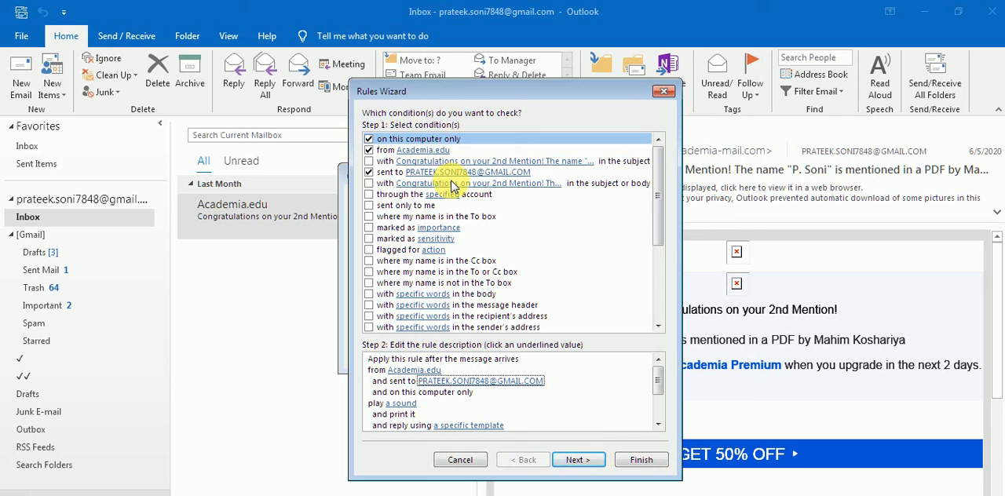
pyautogui.click(579, 460)
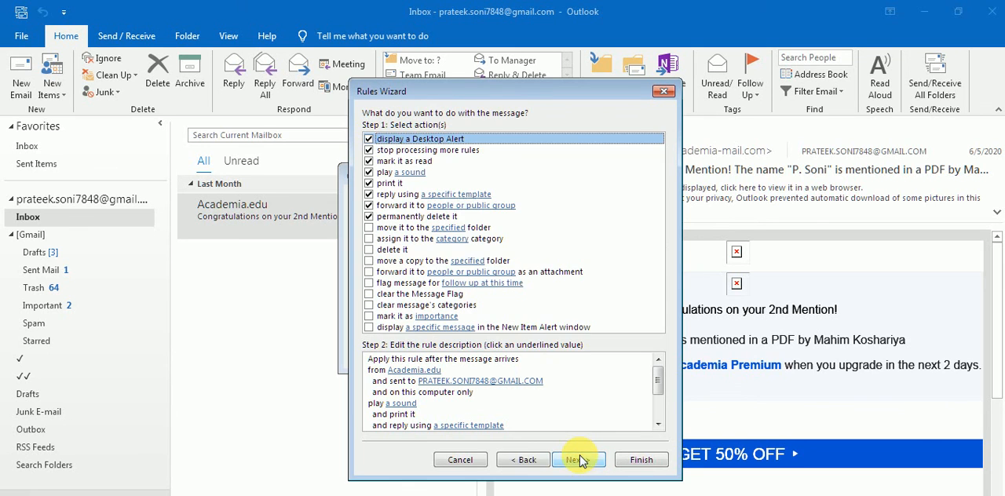
pyautogui.click(374, 149)
pyautogui.click(369, 161)
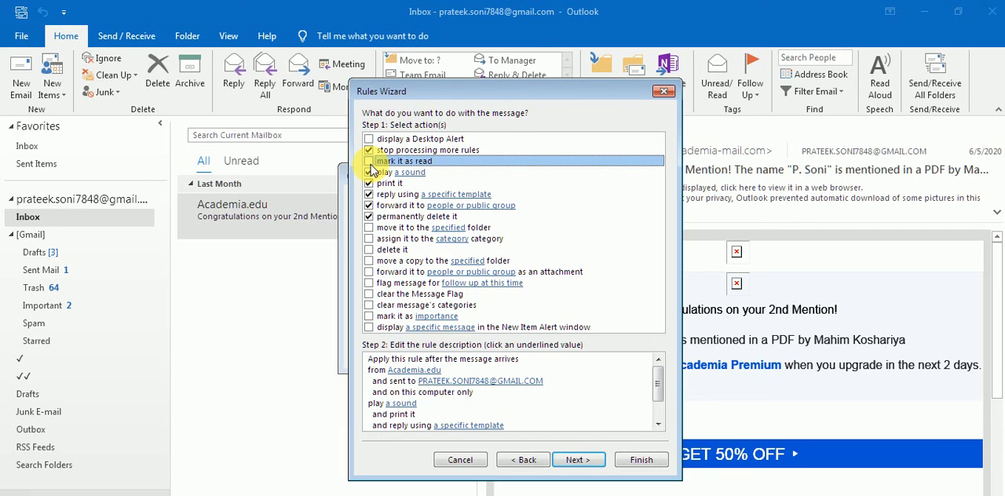
pyautogui.click(369, 172)
pyautogui.click(369, 183)
pyautogui.click(370, 193)
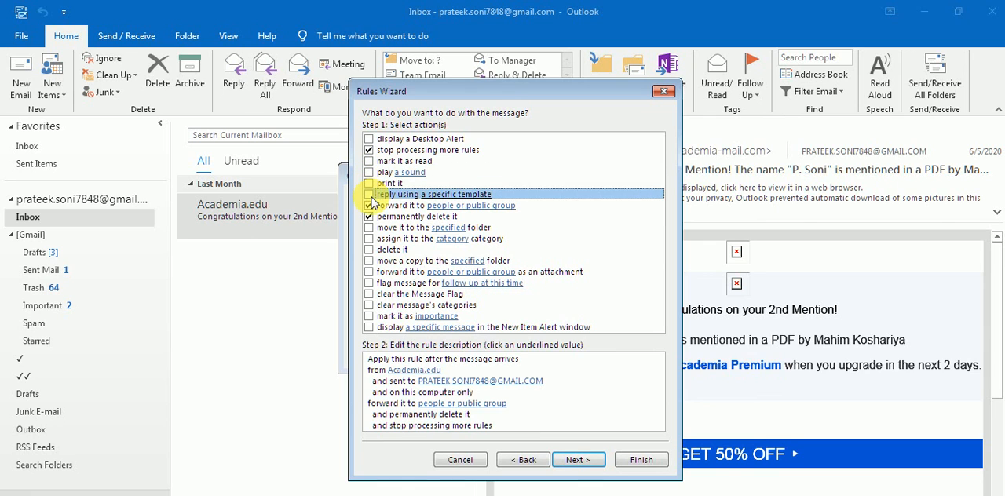
pyautogui.click(374, 205)
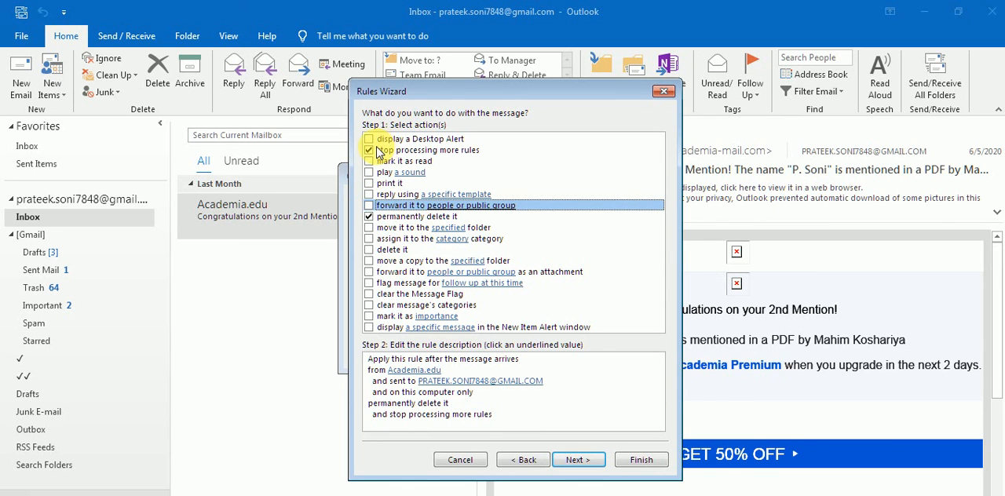
pyautogui.click(378, 151)
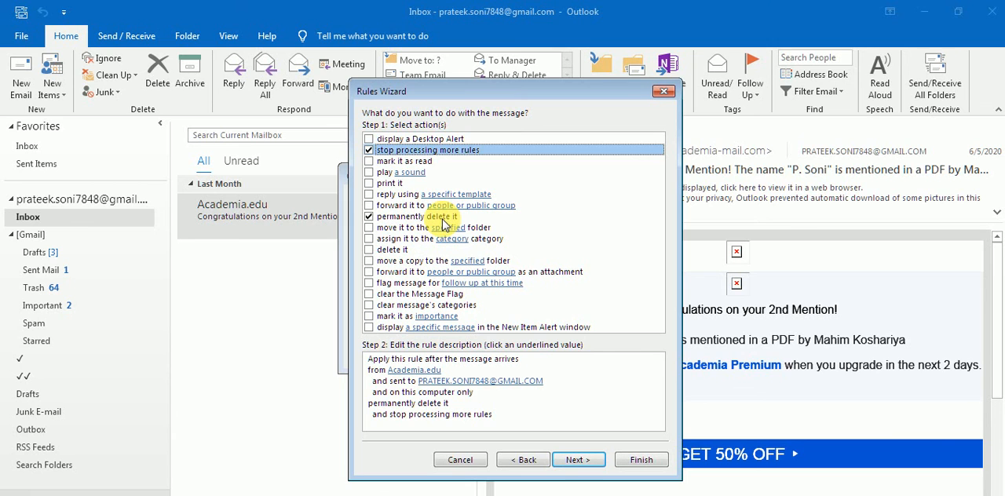
# Accept the selected actions, continue to the rule's exceptions, and move the wizard aside.
pyautogui.click(580, 462)
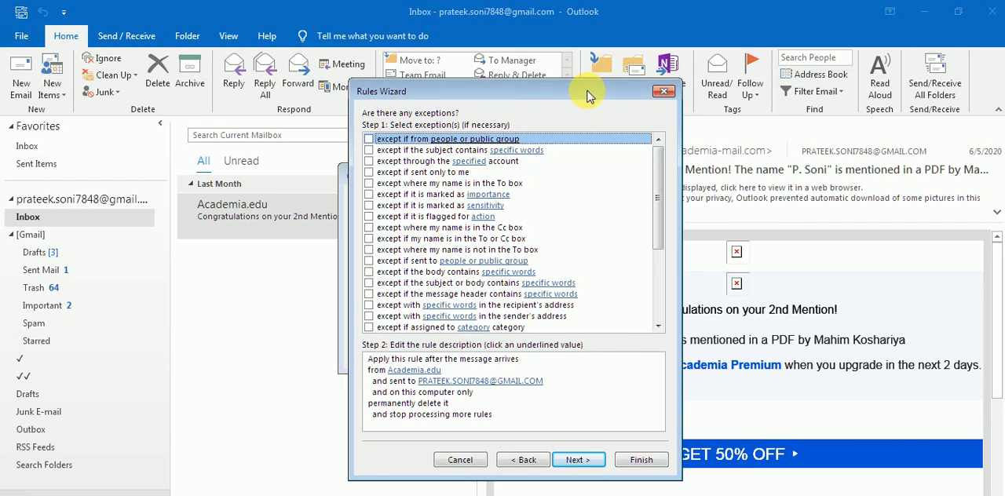
pyautogui.moveTo(590, 96); pyautogui.dragTo(458, 106)
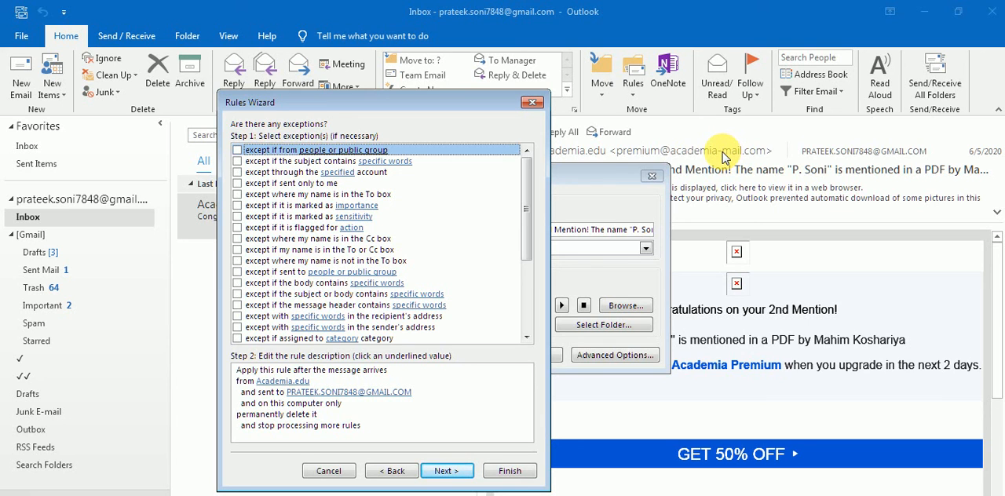
pyautogui.moveTo(367, 100); pyautogui.dragTo(437, 96)
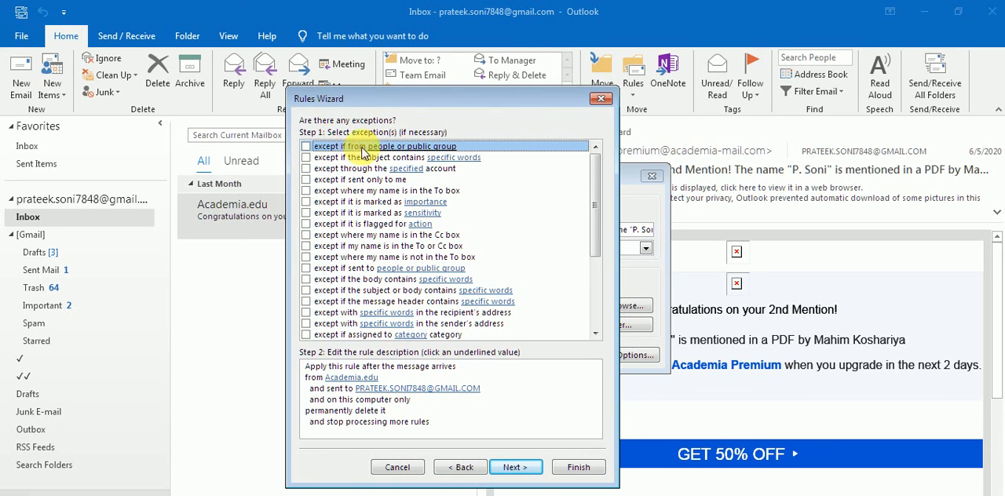
# Try the exception for messages from people or a public group, and open its address selection without choosing anyone.
pyautogui.click(306, 147)
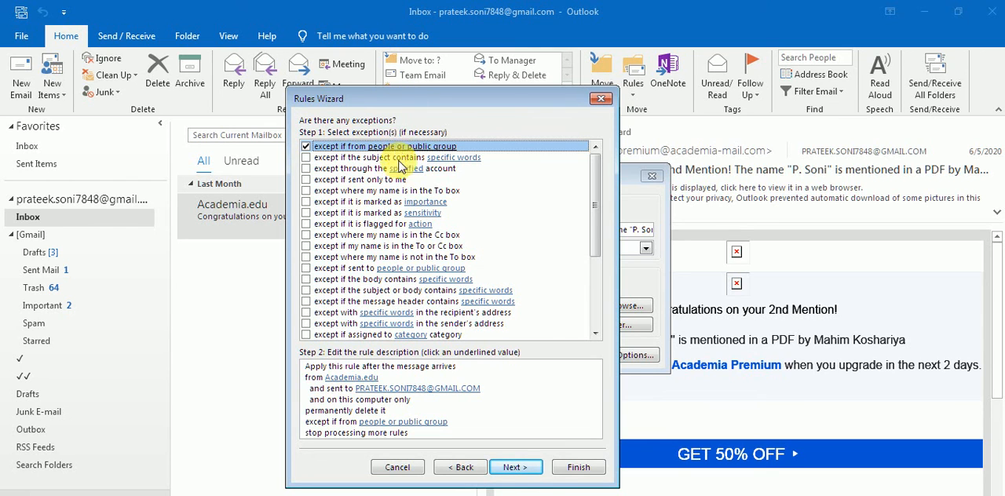
pyautogui.press('Tab')
pyautogui.press('Tab')
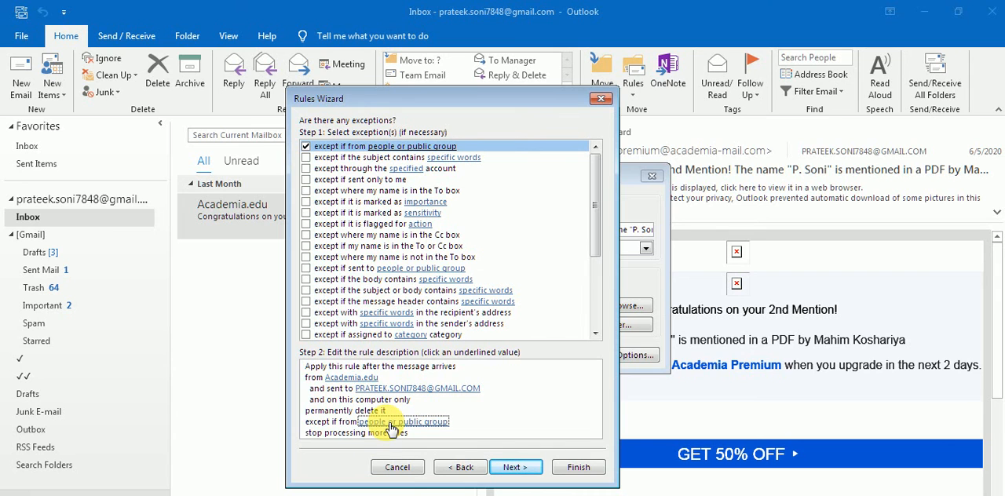
pyautogui.click(391, 424)
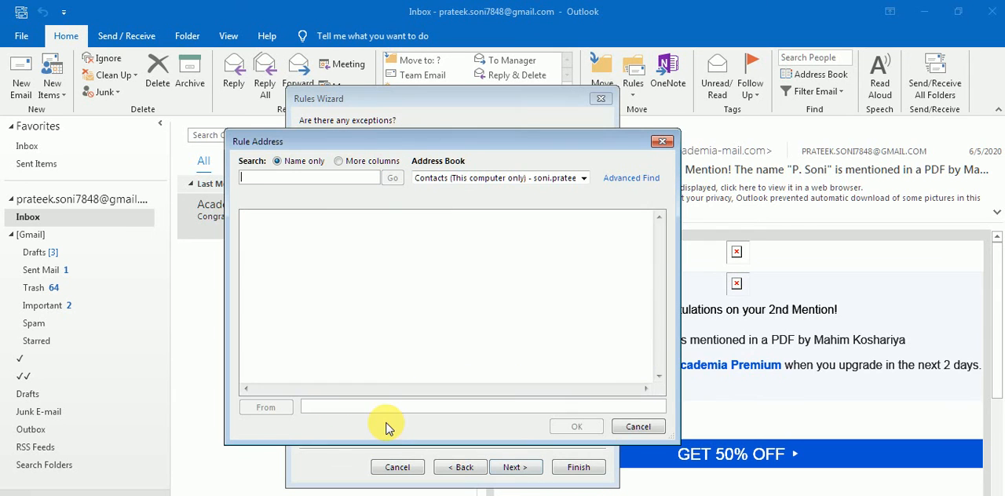
pyautogui.click(663, 144)
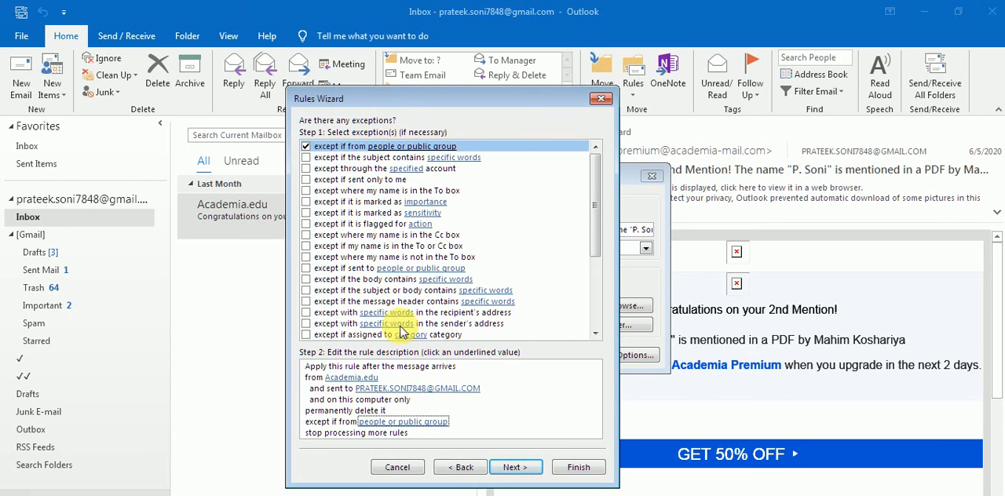
# Search by name and look through the available address books for the sender exception without choosing a contact.
pyautogui.click(398, 424)
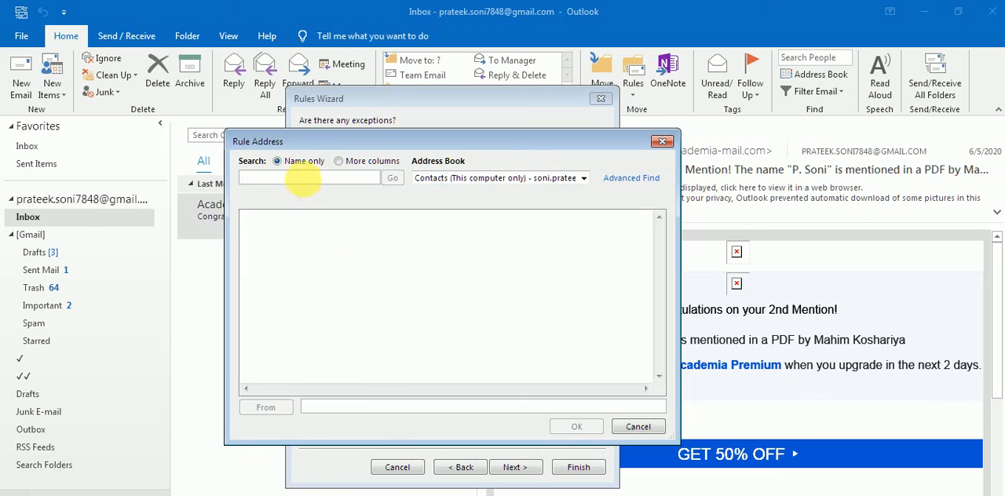
pyautogui.write('r')
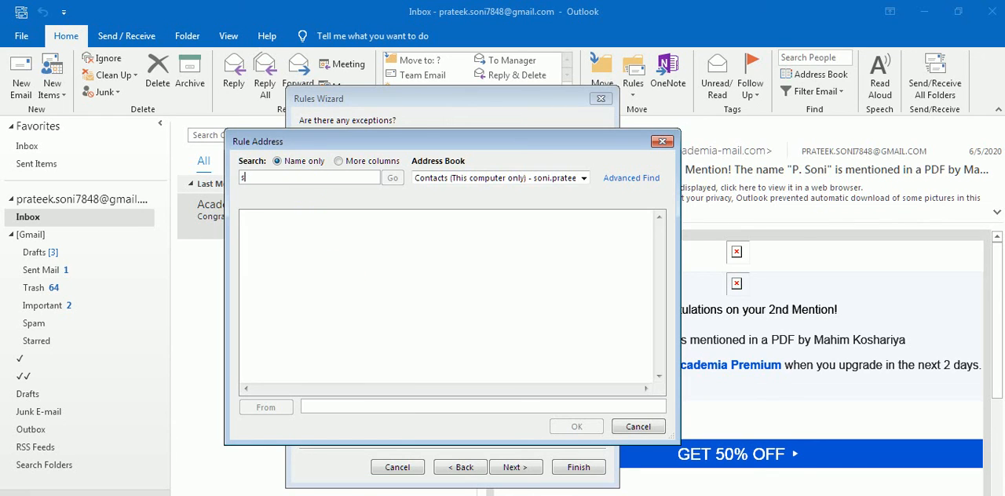
pyautogui.click(423, 165)
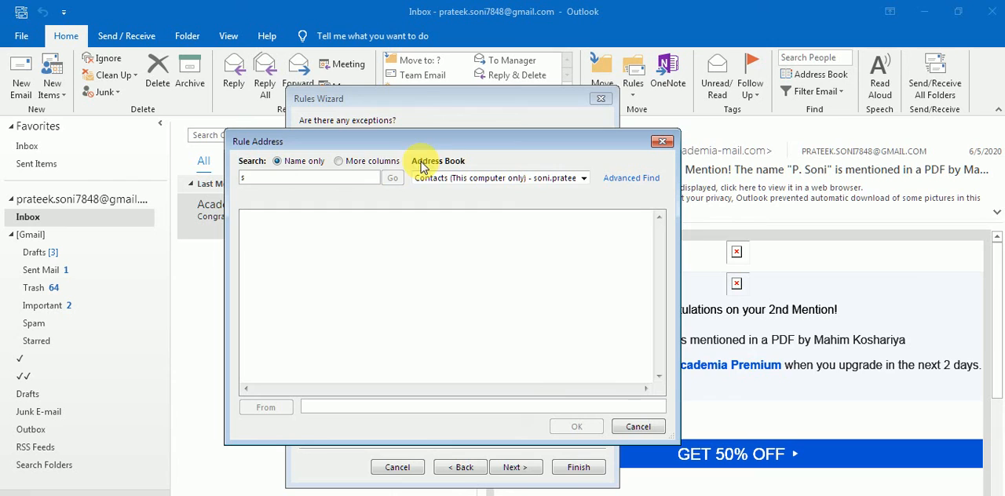
pyautogui.click(583, 179)
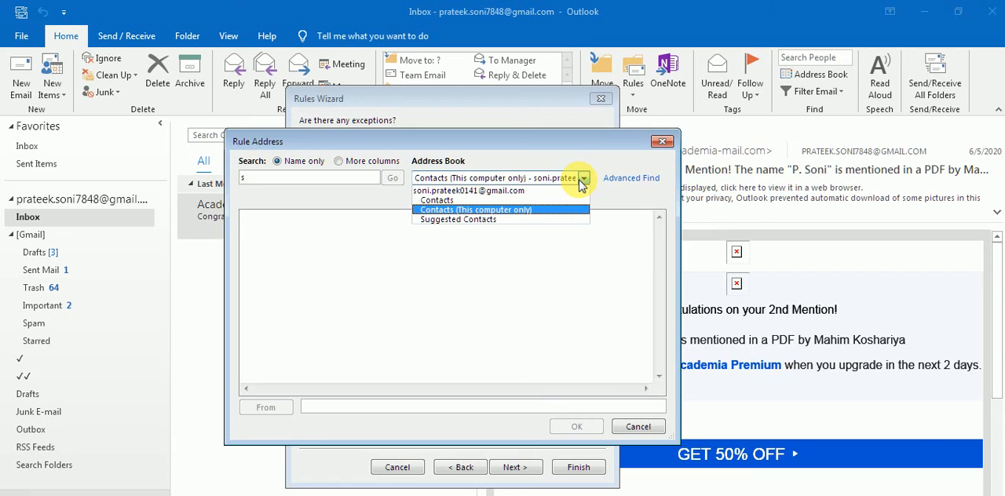
pyautogui.click(582, 179)
pyautogui.click(662, 141)
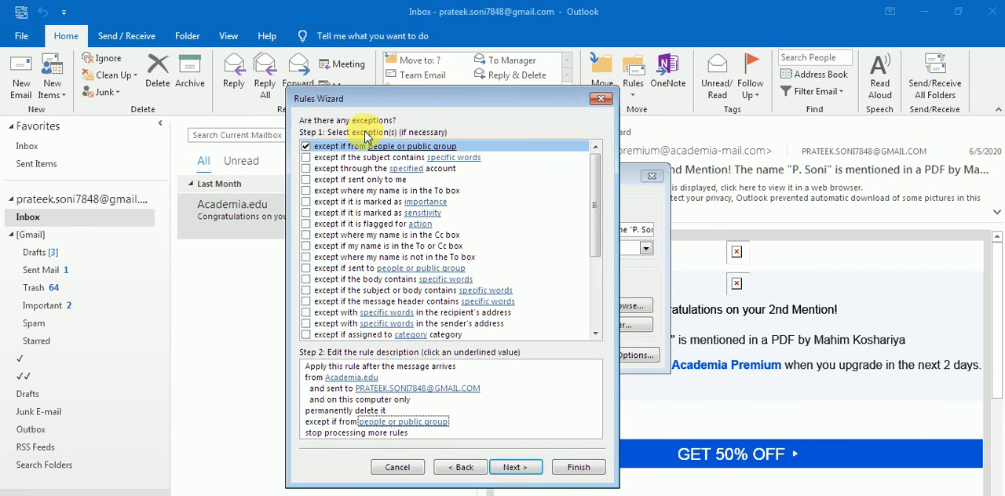
# Clear the people or public group exception, and briefly try the exception for messages sent only to me.
pyautogui.click(342, 149)
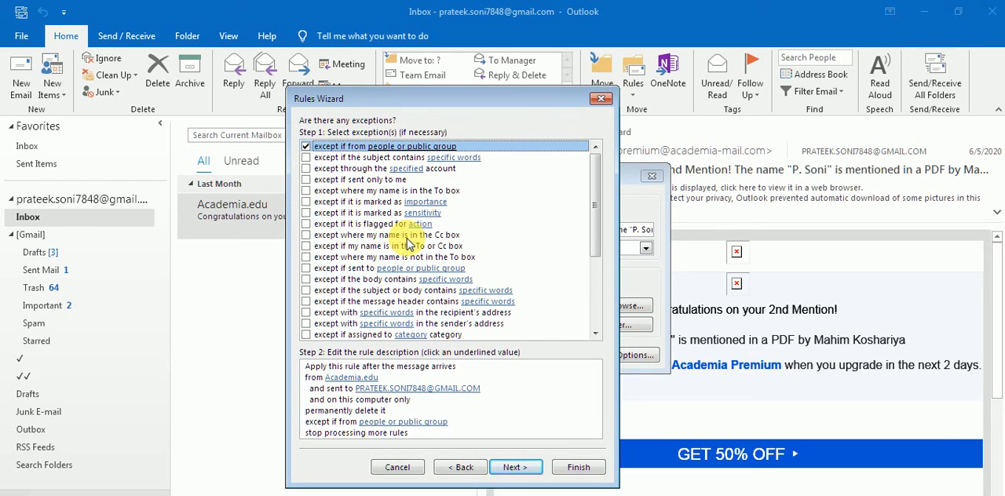
pyautogui.click(307, 147)
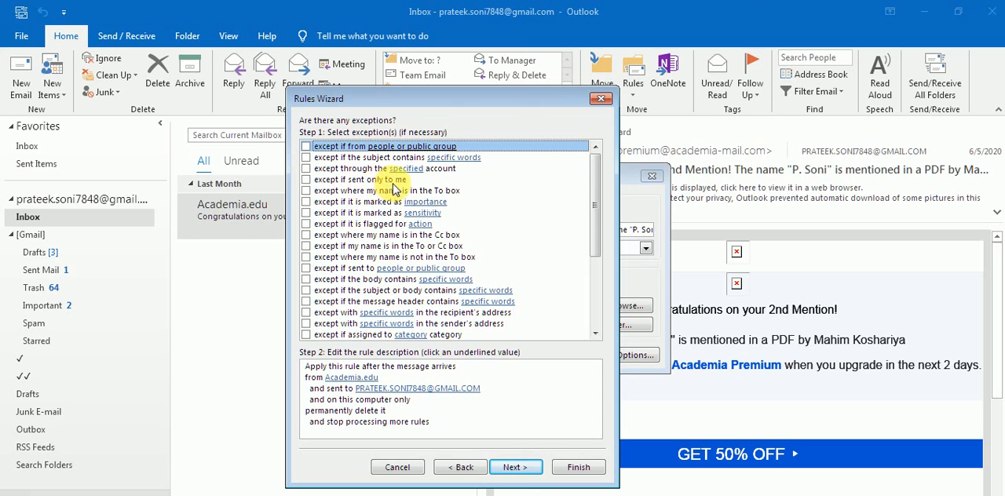
pyautogui.click(306, 180)
pyautogui.click(306, 180)
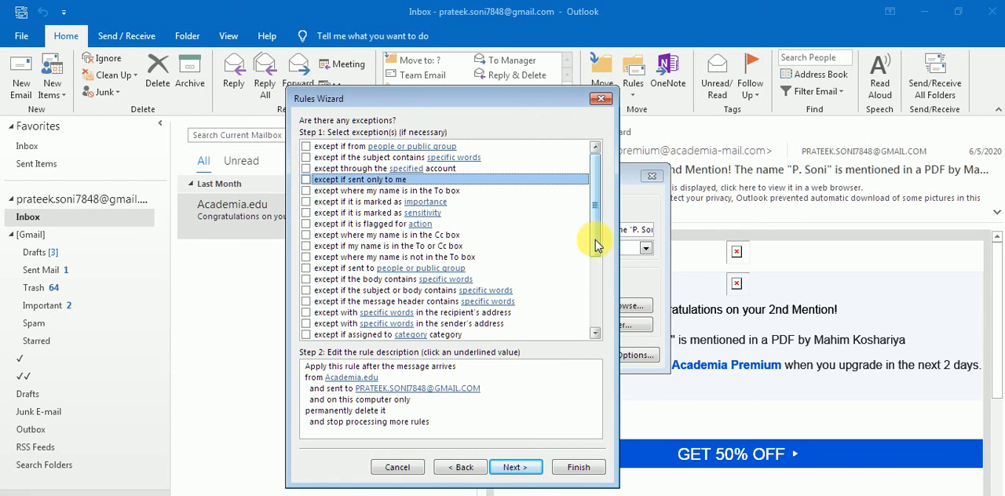
# Look through the remaining exceptions and continue to the final rule setup without selecting any.
pyautogui.moveTo(591, 255); pyautogui.dragTo(600, 332)
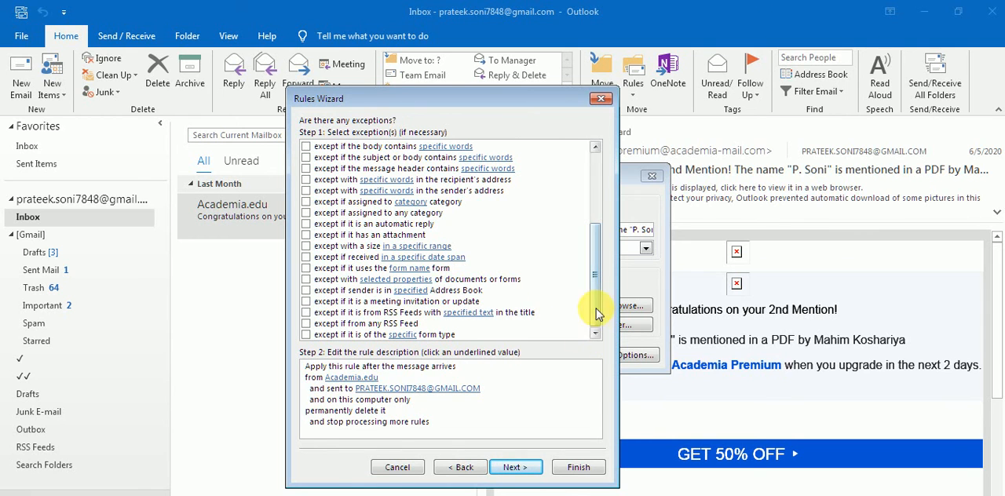
pyautogui.moveTo(594, 314); pyautogui.dragTo(606, 224)
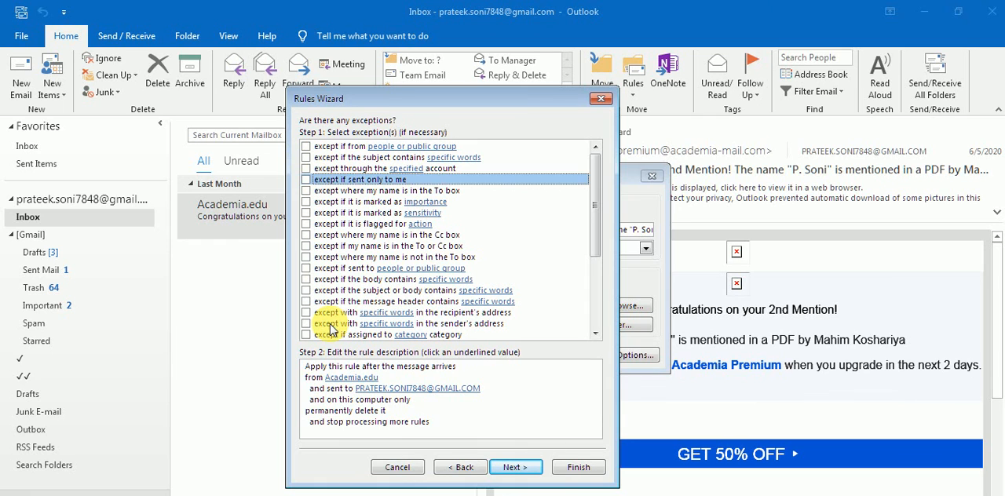
pyautogui.click(431, 429)
pyautogui.click(516, 468)
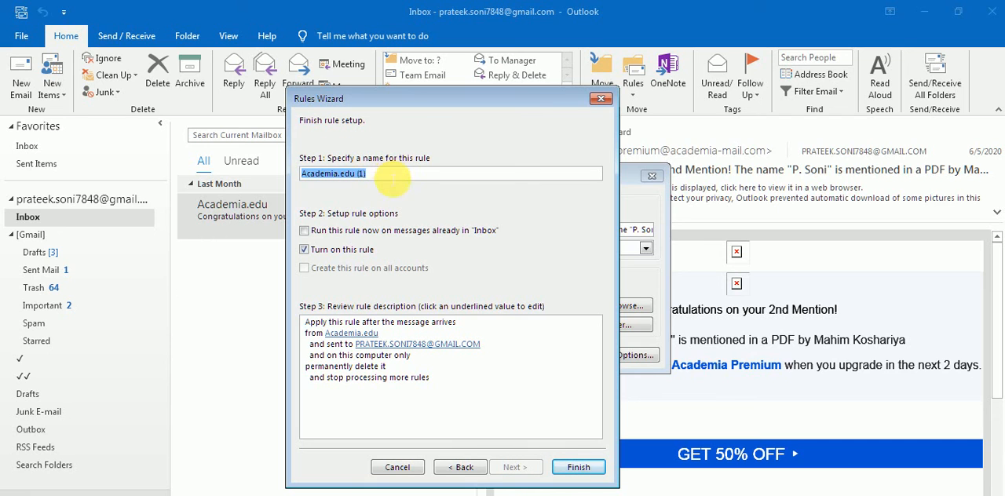
# Name the rule Academia.edu, set it to run now on messages already in the Inbox, and finish it.
pyautogui.click(392, 179)
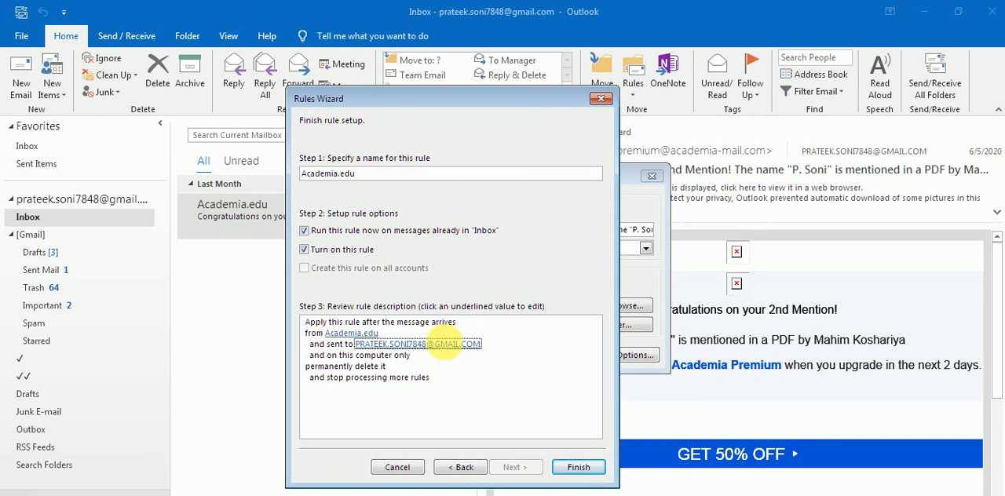
pyautogui.click(578, 469)
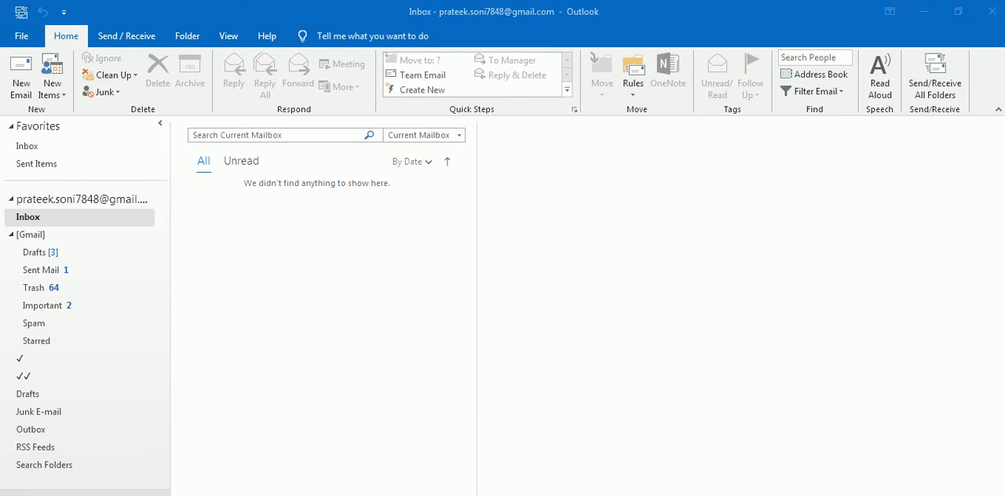
pyautogui.click(266, 205)
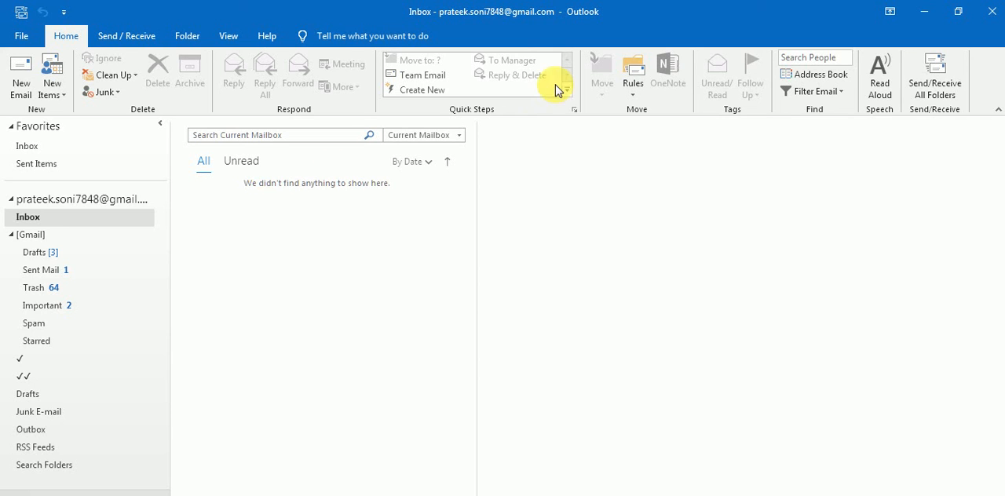
# Review the email rules and the Academia.edu rule's description in Rules and Alerts, and close the dialog.
pyautogui.click(635, 95)
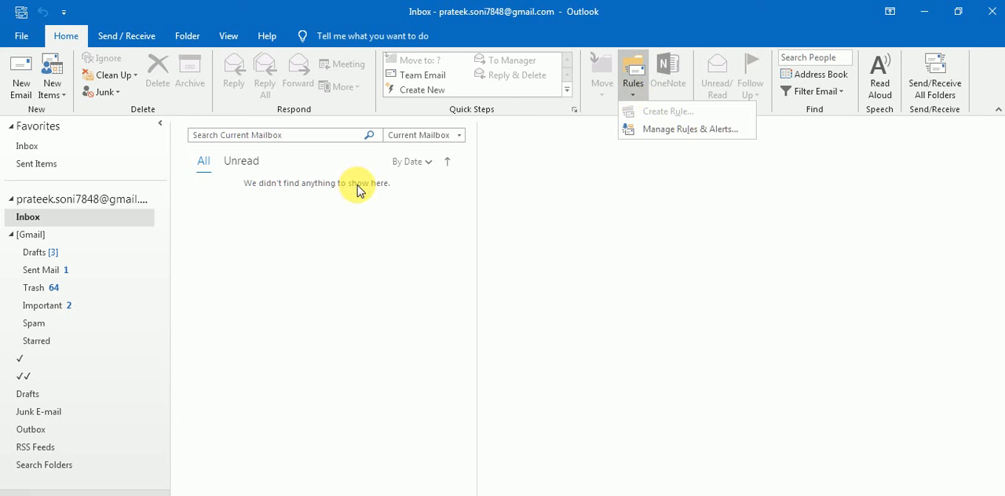
pyautogui.click(635, 83)
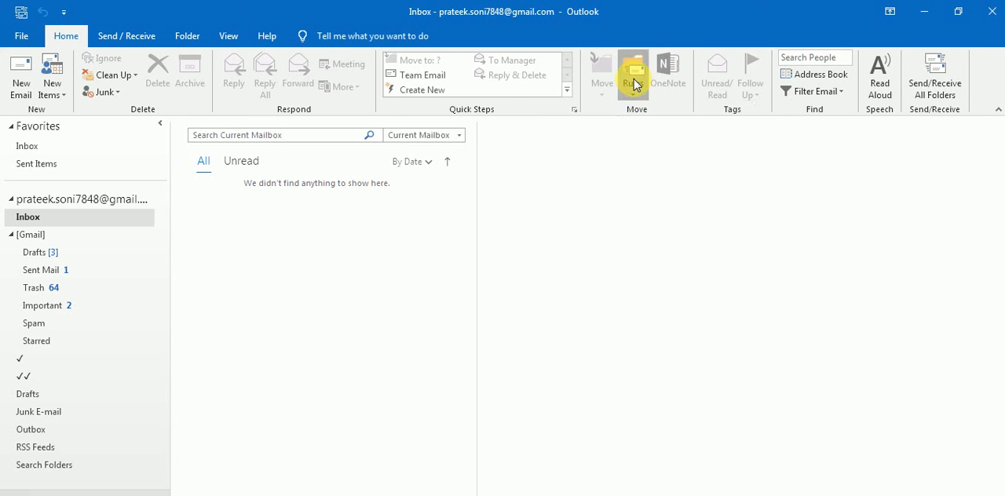
pyautogui.click(634, 83)
pyautogui.click(652, 128)
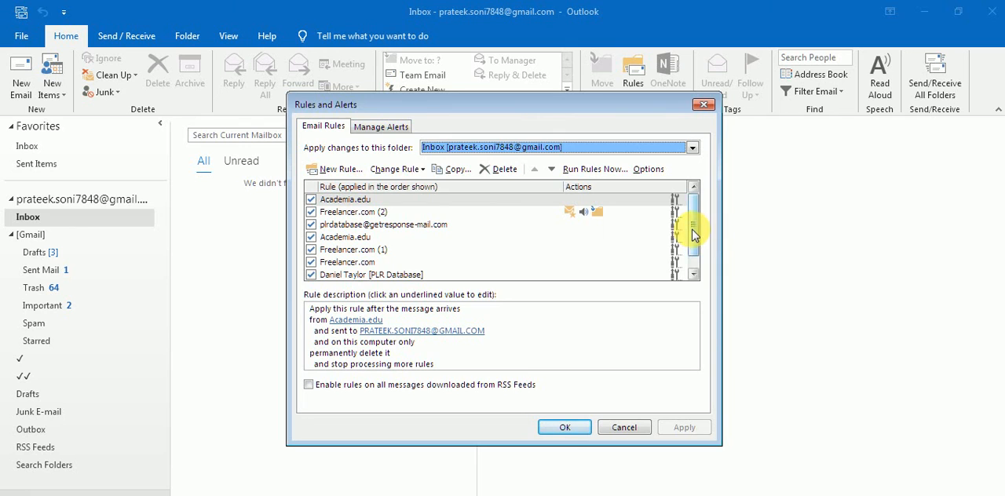
pyautogui.moveTo(694, 234); pyautogui.dragTo(694, 213)
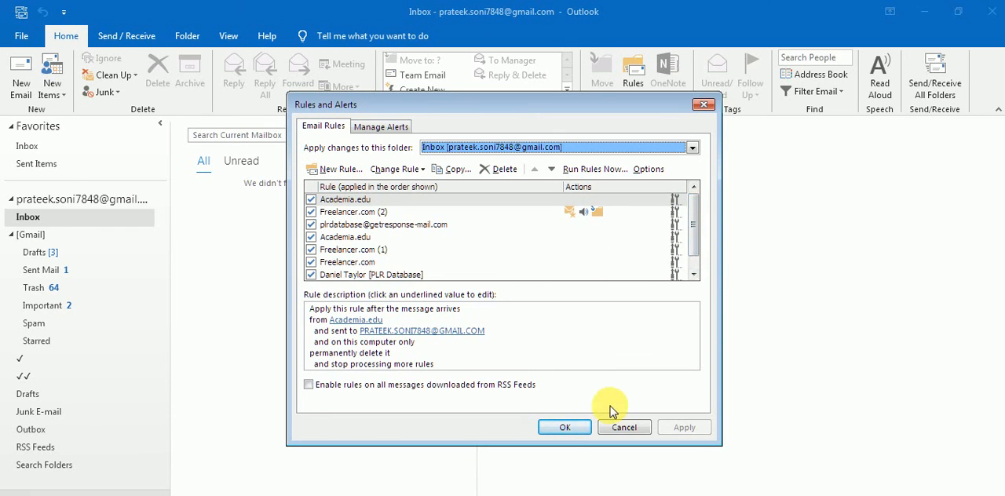
pyautogui.click(579, 426)
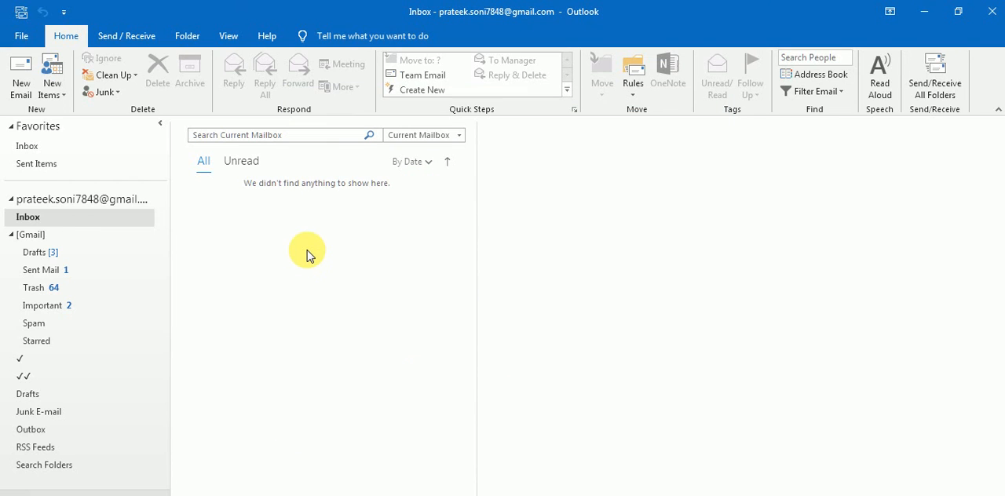